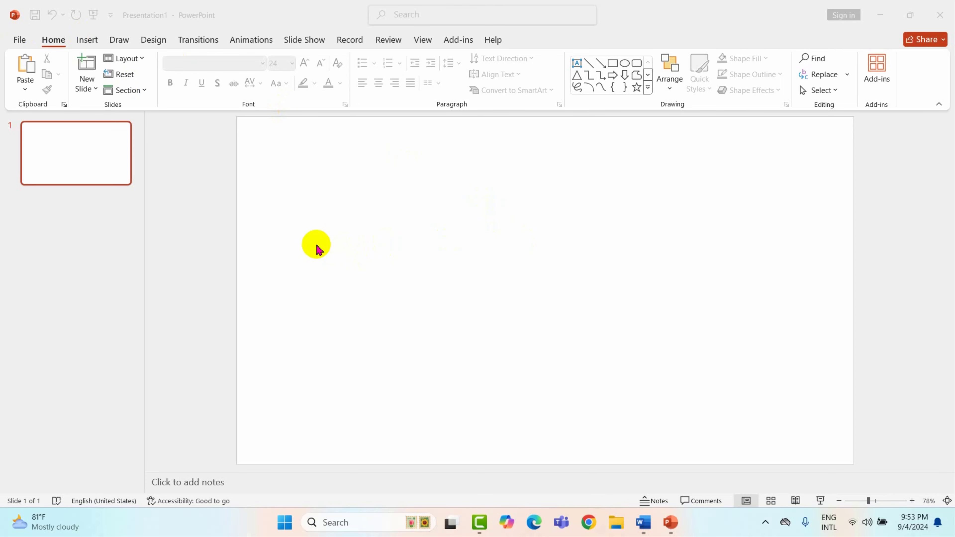
Add four new Title and Content slides after slide 1, giving five slides.
click(77, 161)
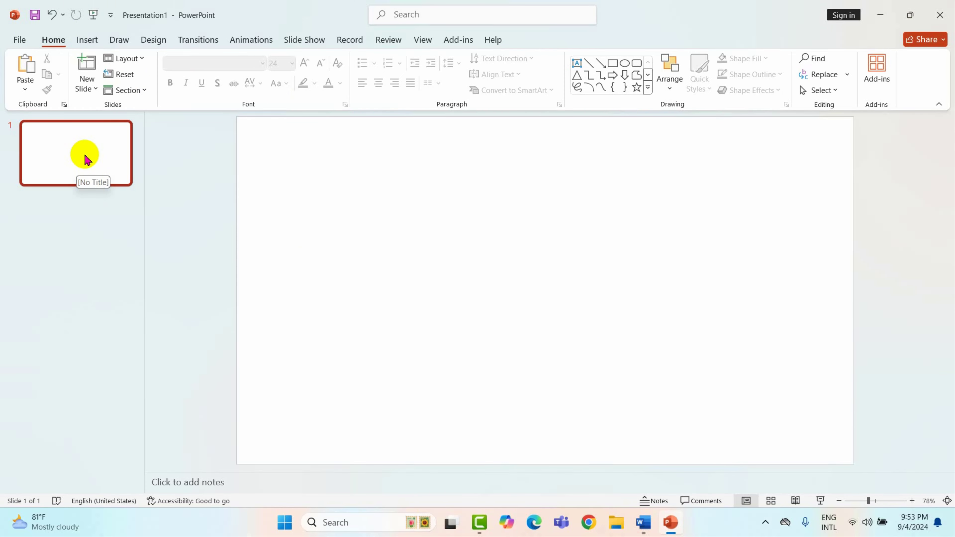
click(373, 251)
click(95, 182)
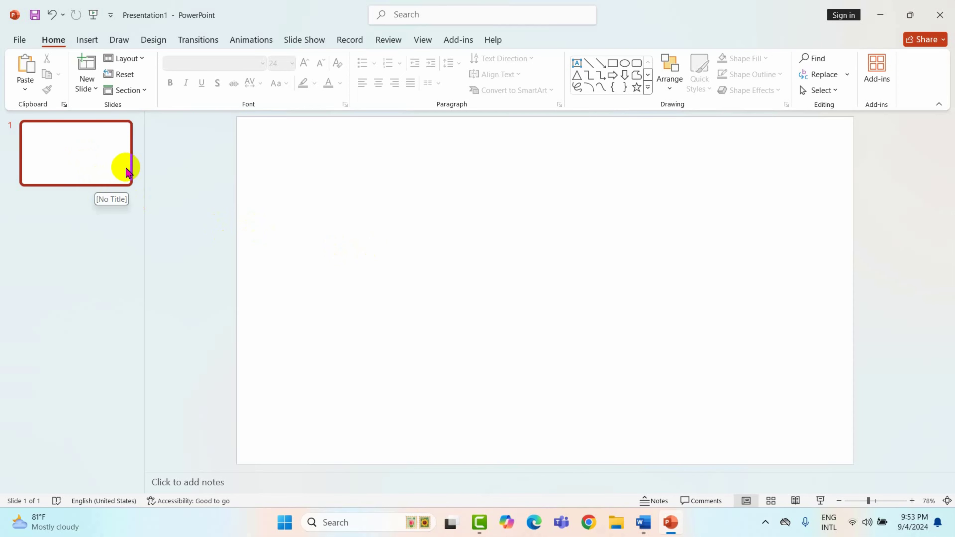
right_click(91, 164)
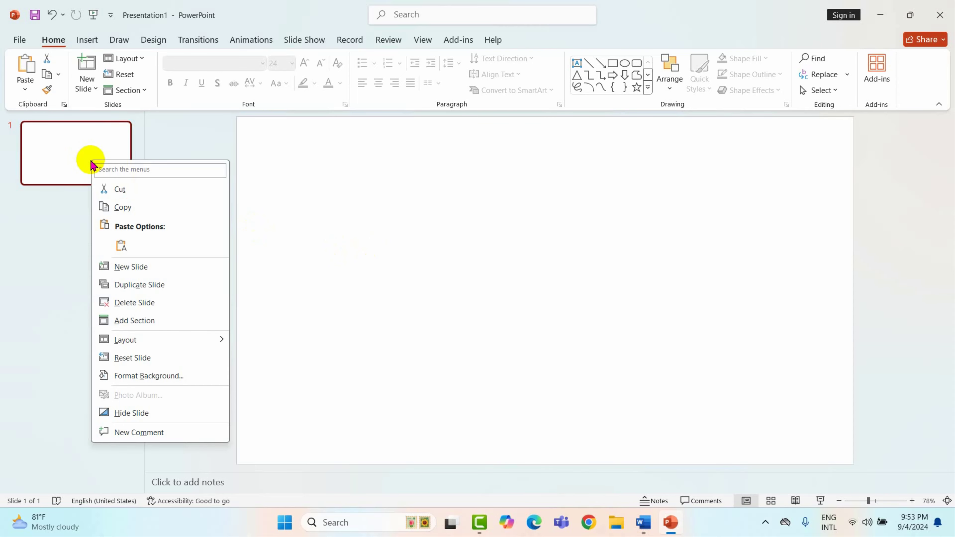
click(131, 267)
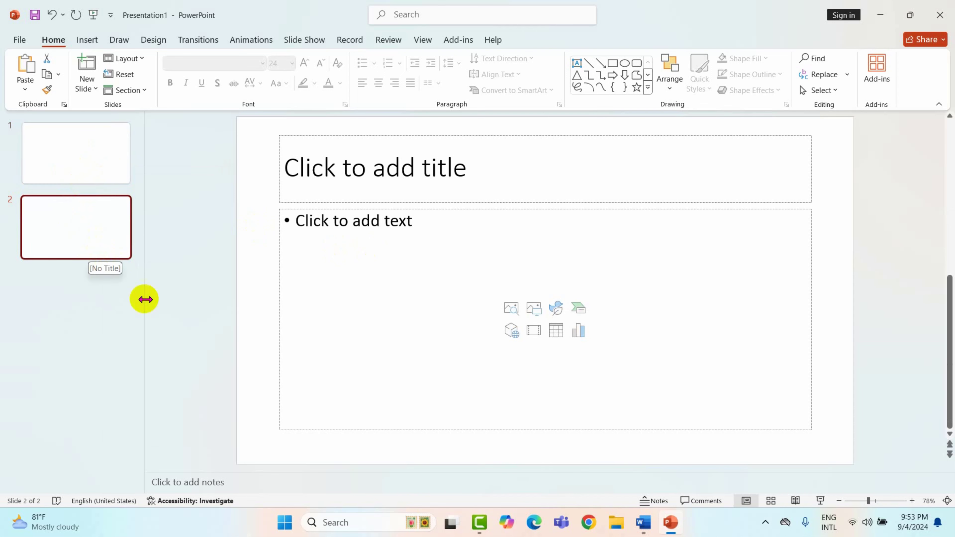
click(94, 238)
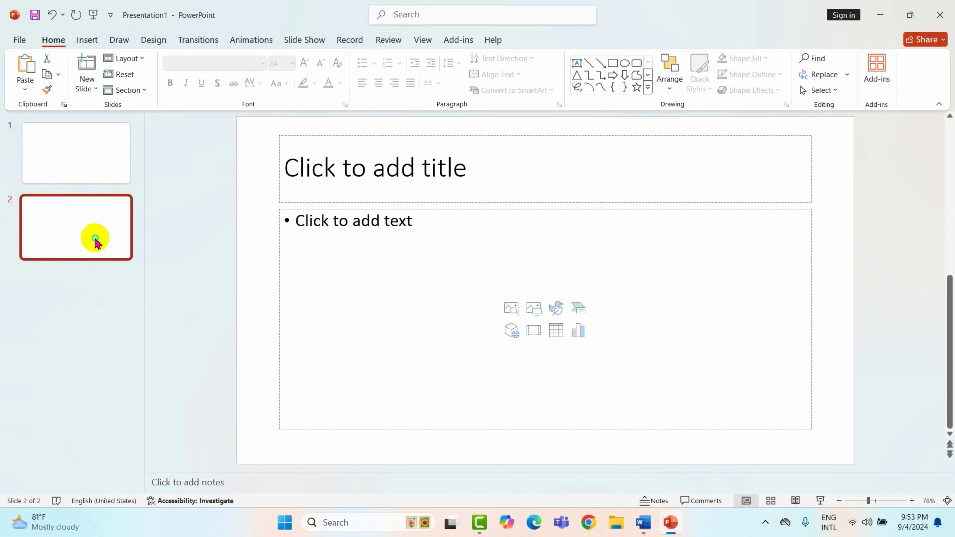
right_click(94, 239)
click(136, 329)
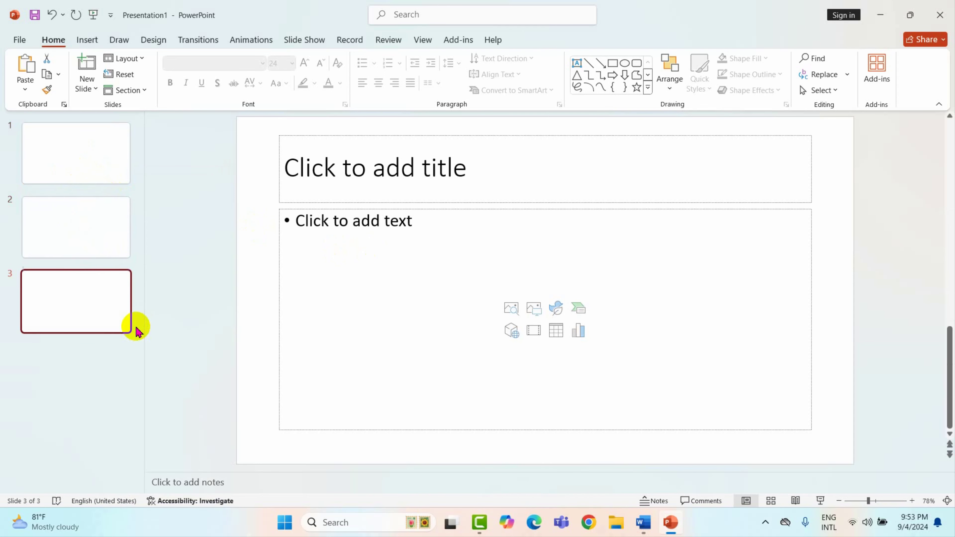
right_click(86, 301)
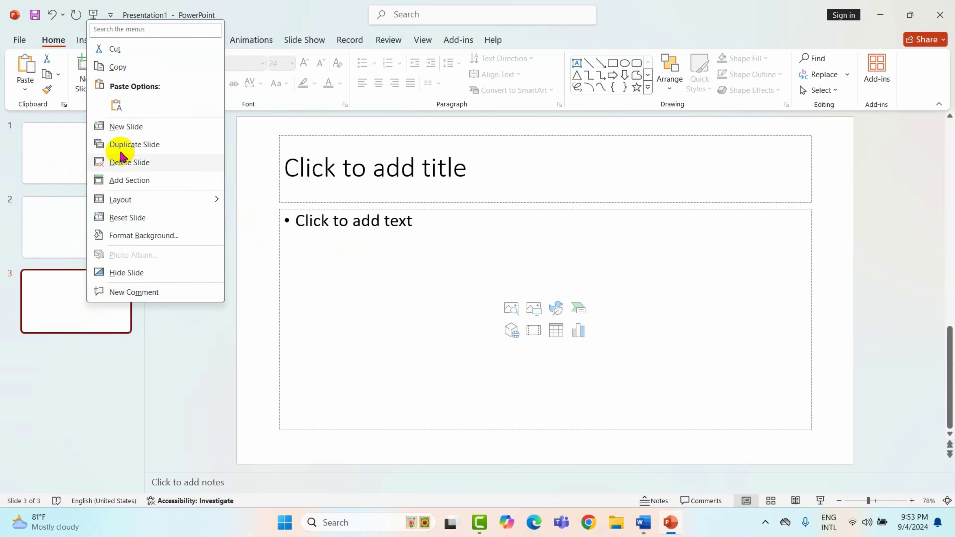
click(127, 127)
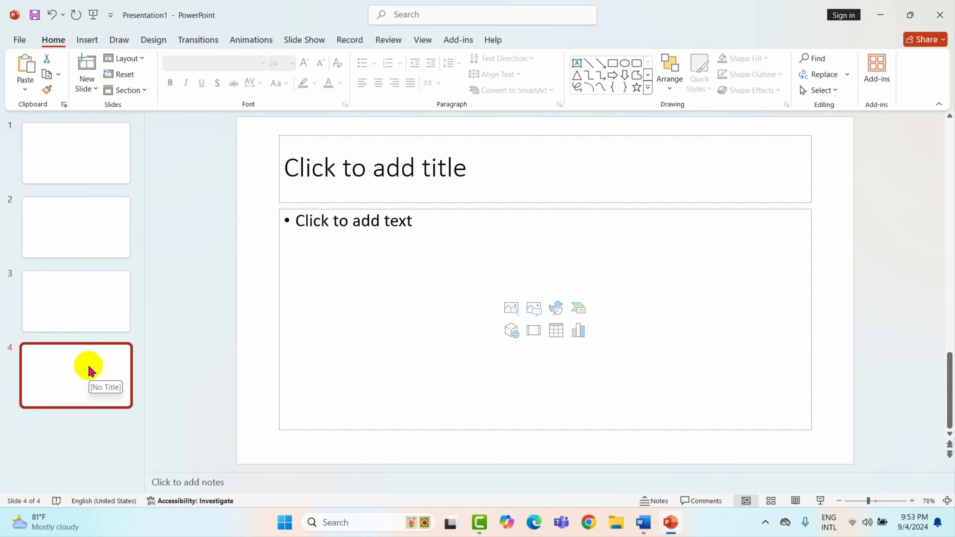
right_click(89, 370)
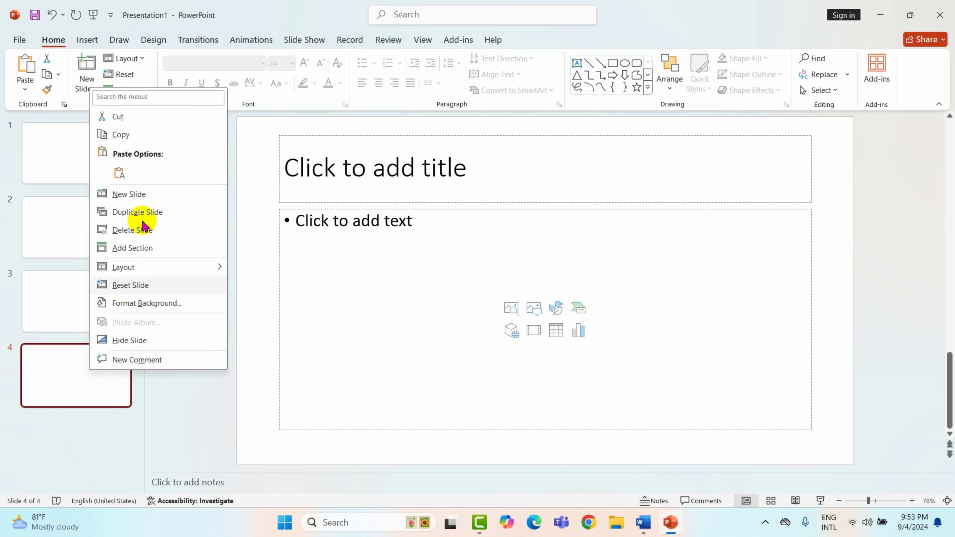
click(129, 194)
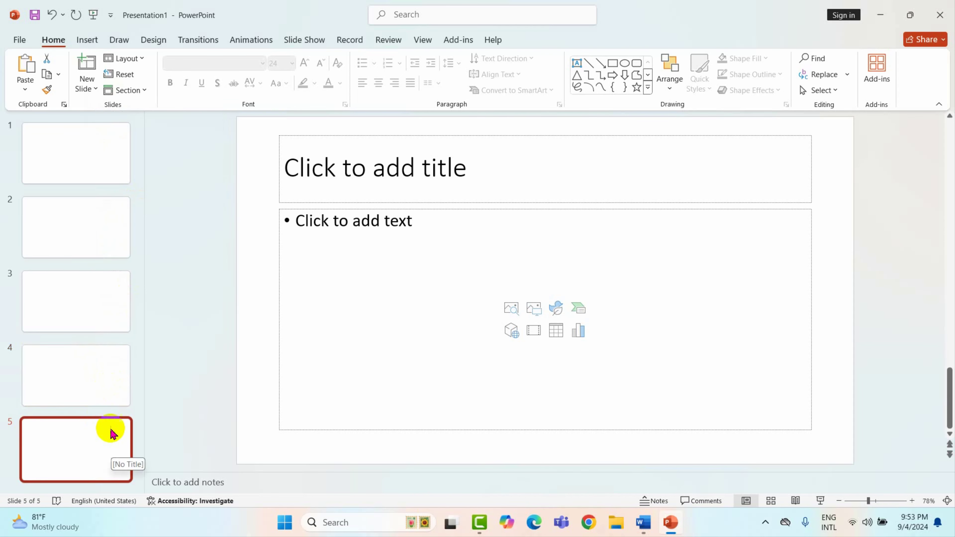
Check slides 1 through 5 in turn, twice over.
click(81, 160)
click(106, 228)
click(98, 316)
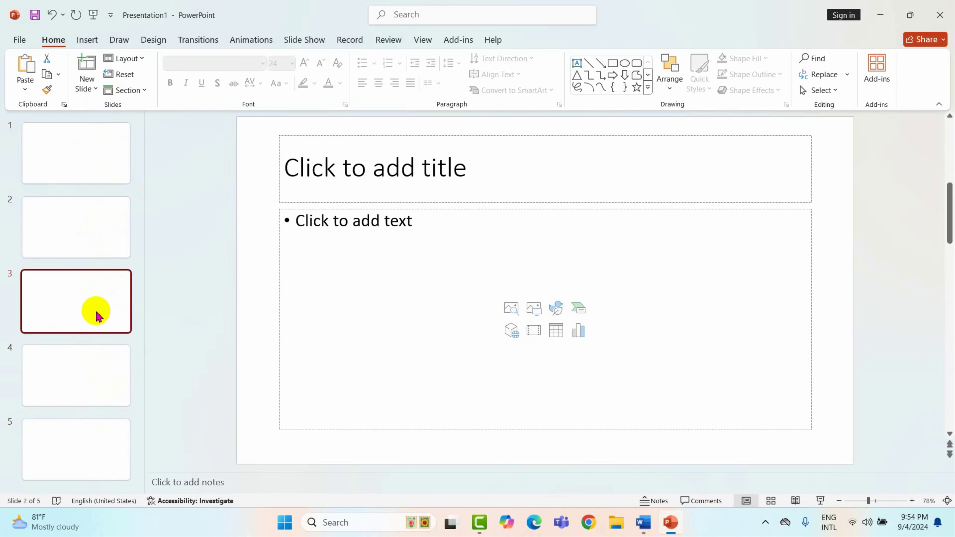
click(96, 369)
click(99, 437)
click(88, 158)
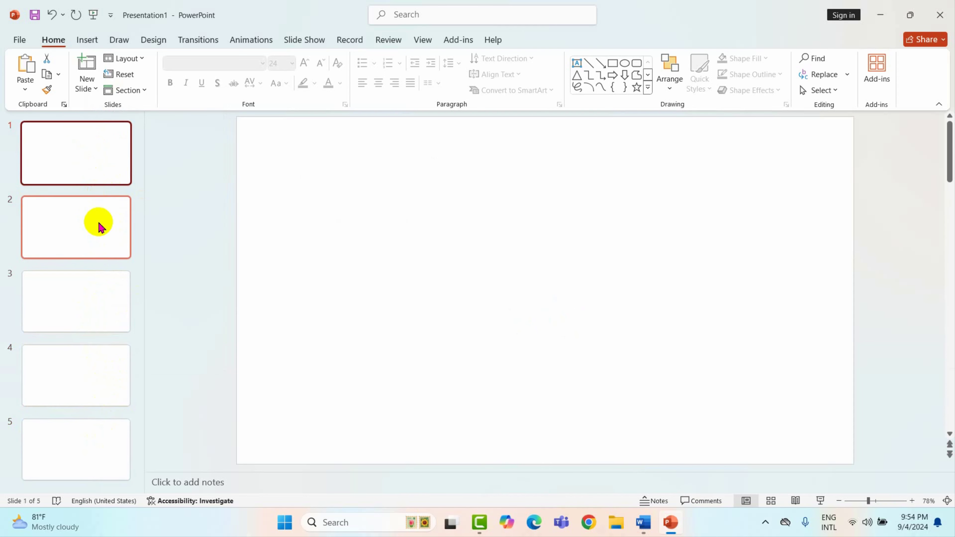
click(101, 227)
click(107, 310)
click(114, 378)
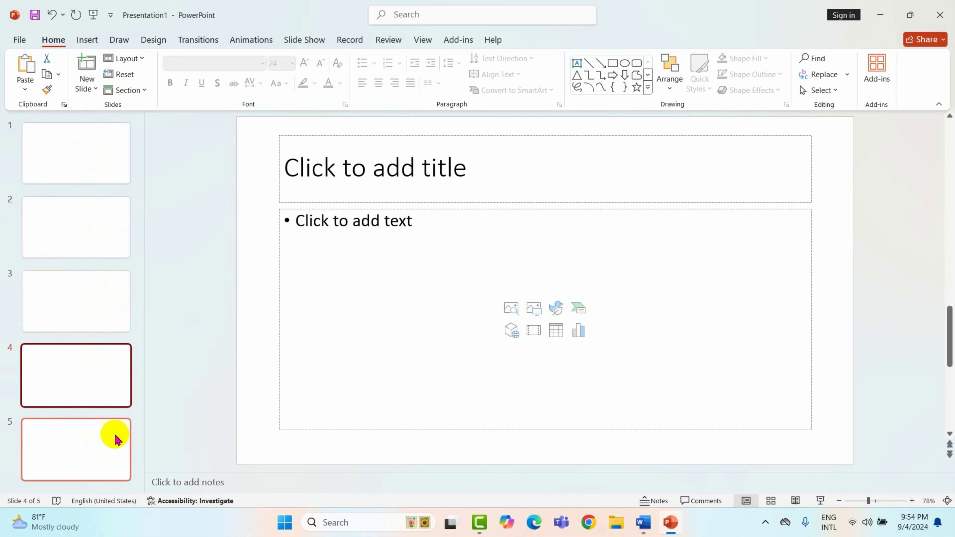
click(115, 440)
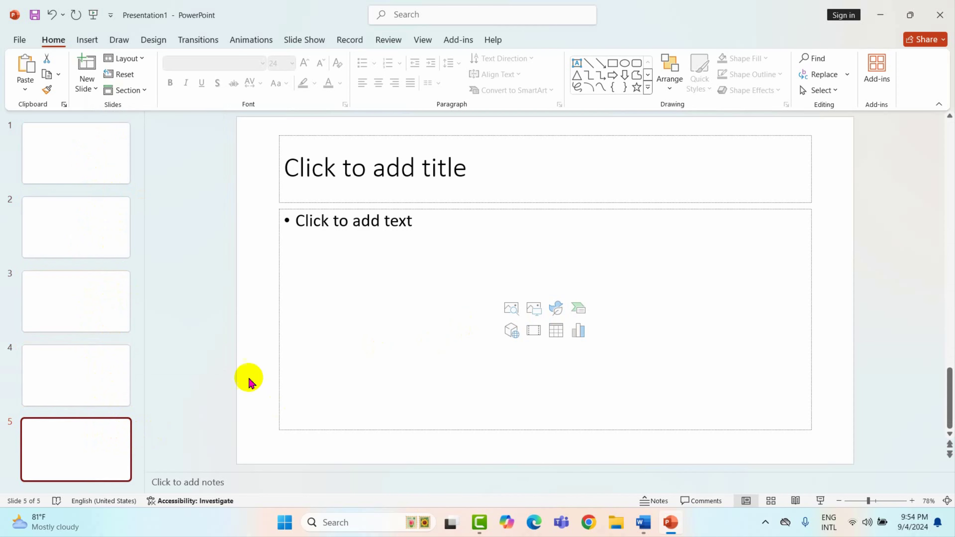
Delete the text and title placeholders from slide 5.
double_click(368, 224)
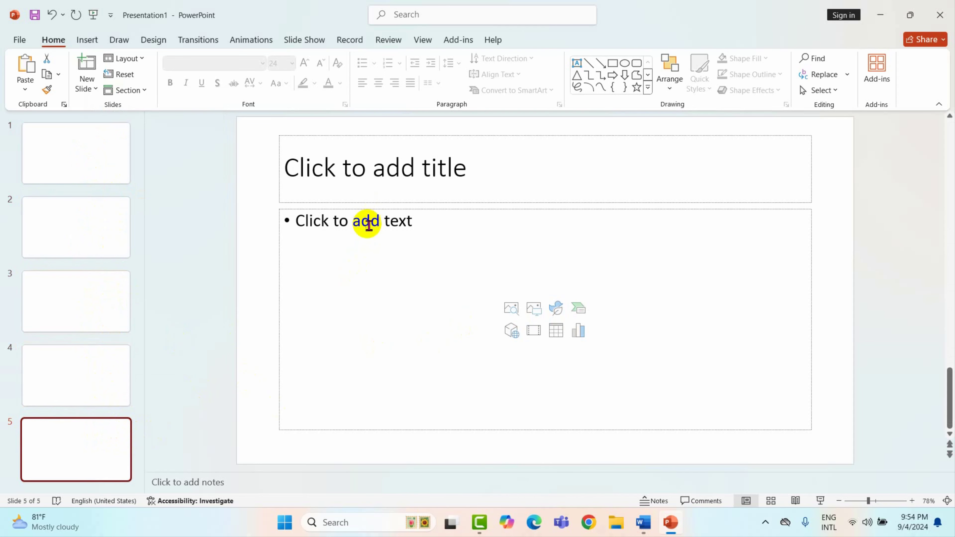
click(369, 224)
click(375, 209)
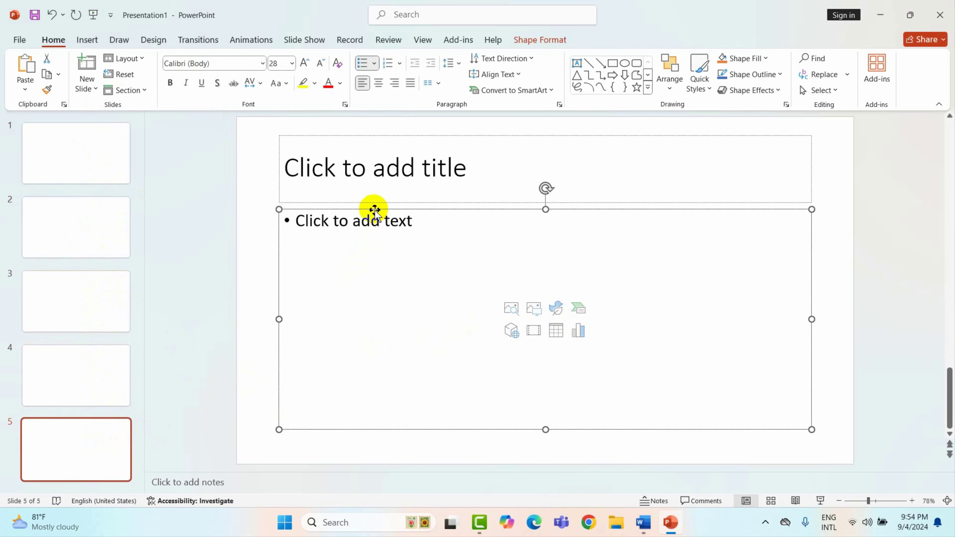
double_click(393, 223)
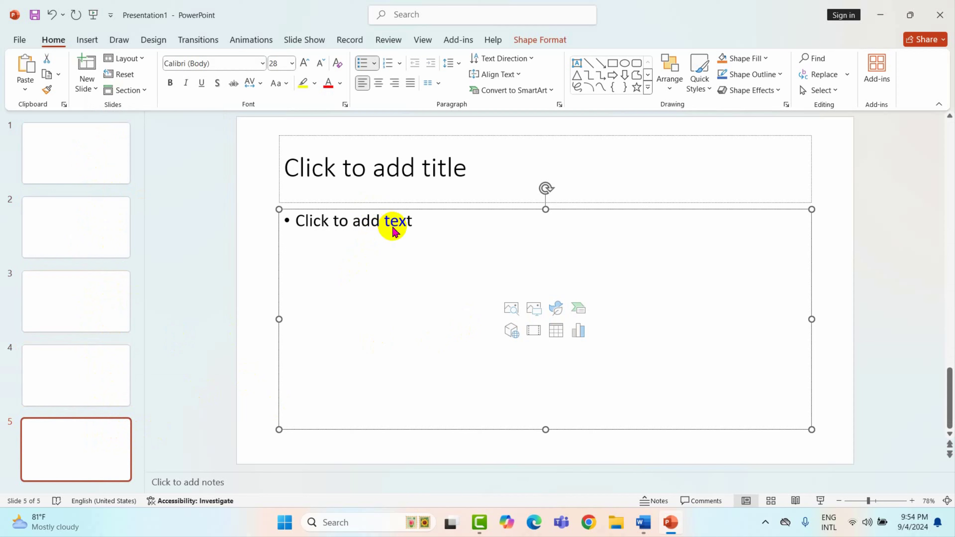
key(Escape)
key(Delete)
click(405, 204)
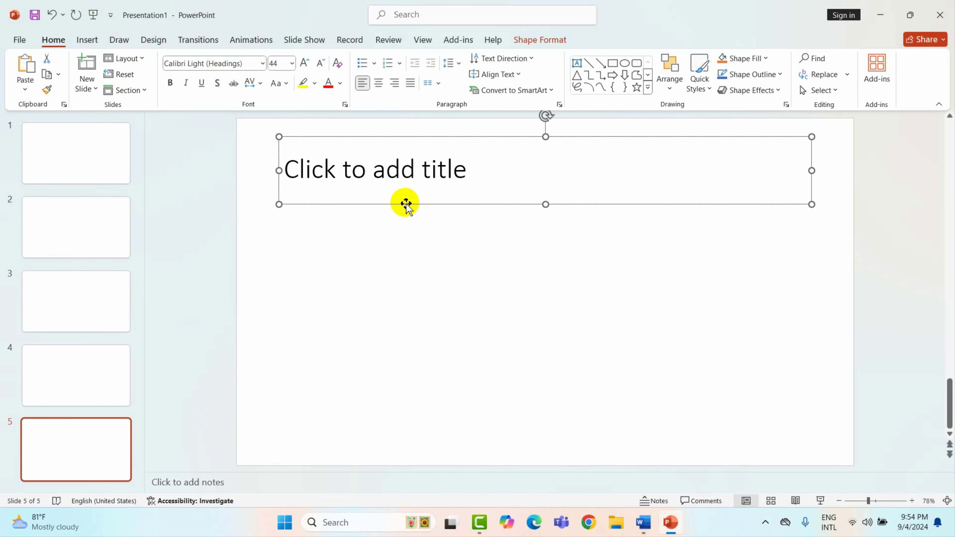
key(Delete)
Delete the text and title placeholders from slide 4.
click(113, 391)
click(400, 213)
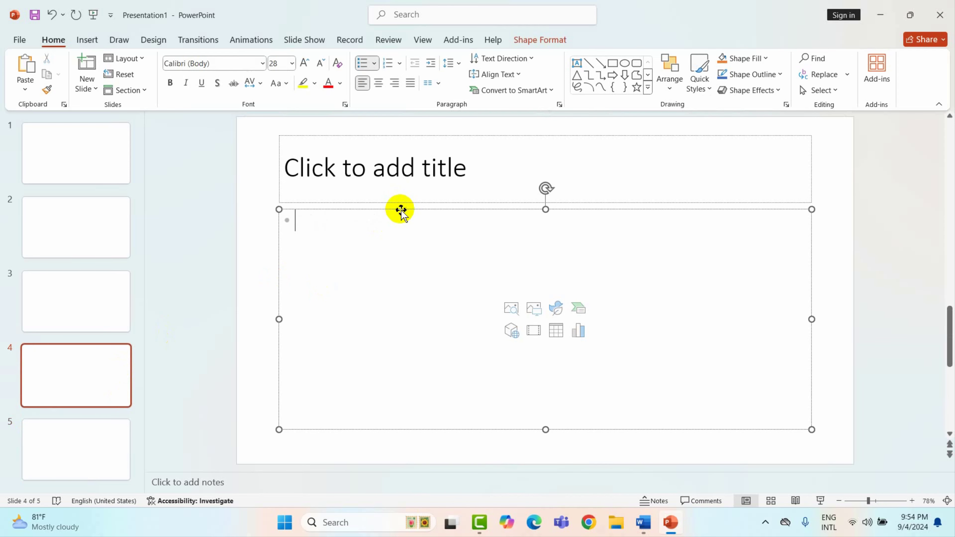
key(Escape)
key(Delete)
click(394, 200)
click(394, 205)
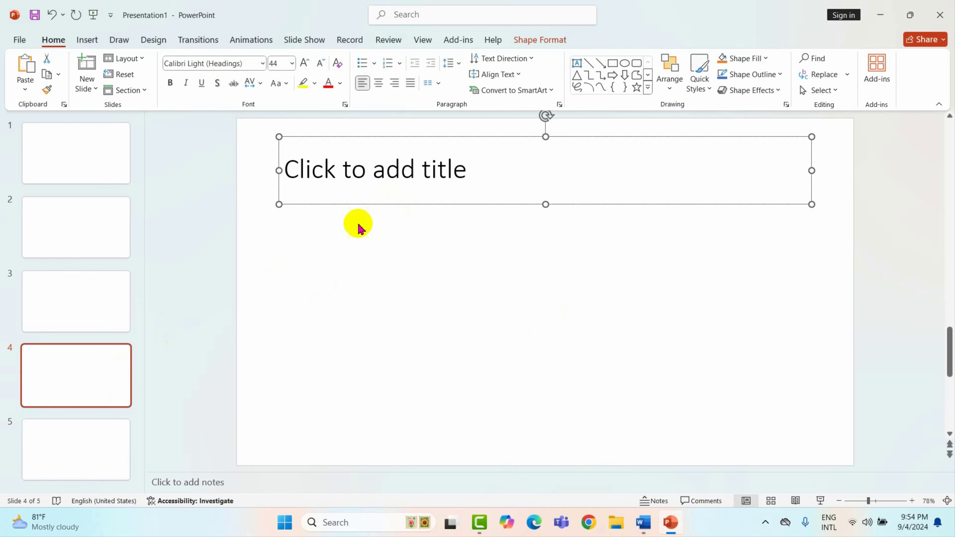
key(Delete)
Delete the text and title placeholders from slide 3.
click(124, 295)
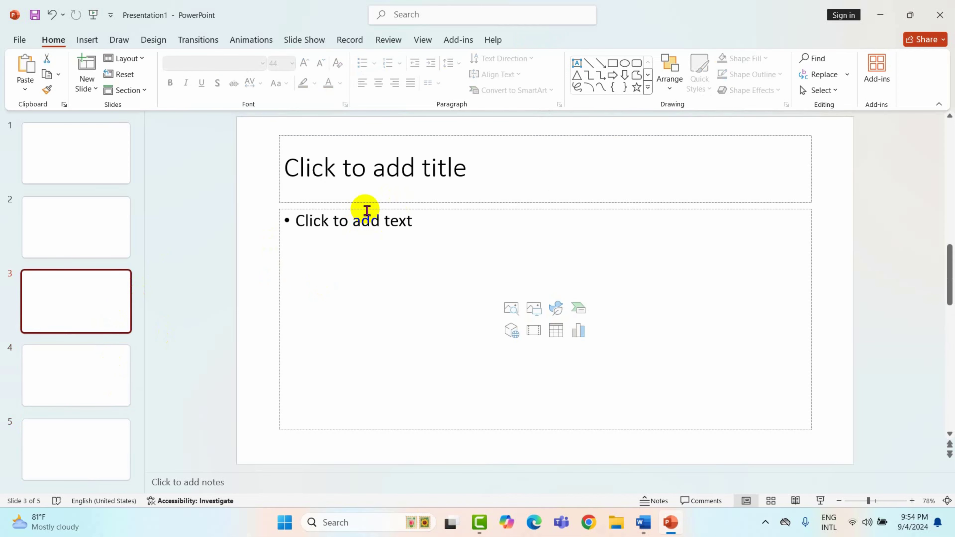
click(366, 209)
key(Delete)
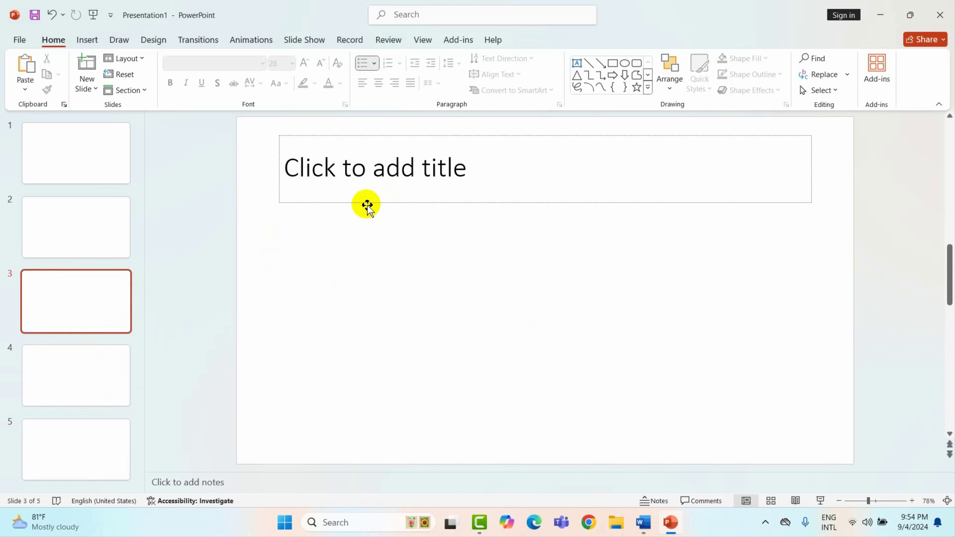
click(367, 205)
key(Escape)
key(Delete)
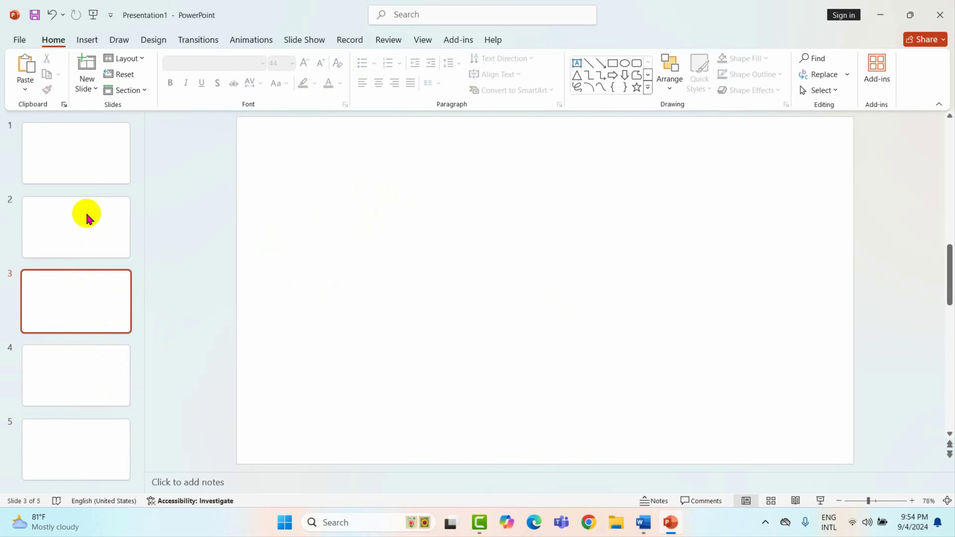
Delete slide 2's placeholders, then return to the empty slide 1.
click(88, 218)
click(383, 208)
key(Delete)
click(387, 198)
key(Escape)
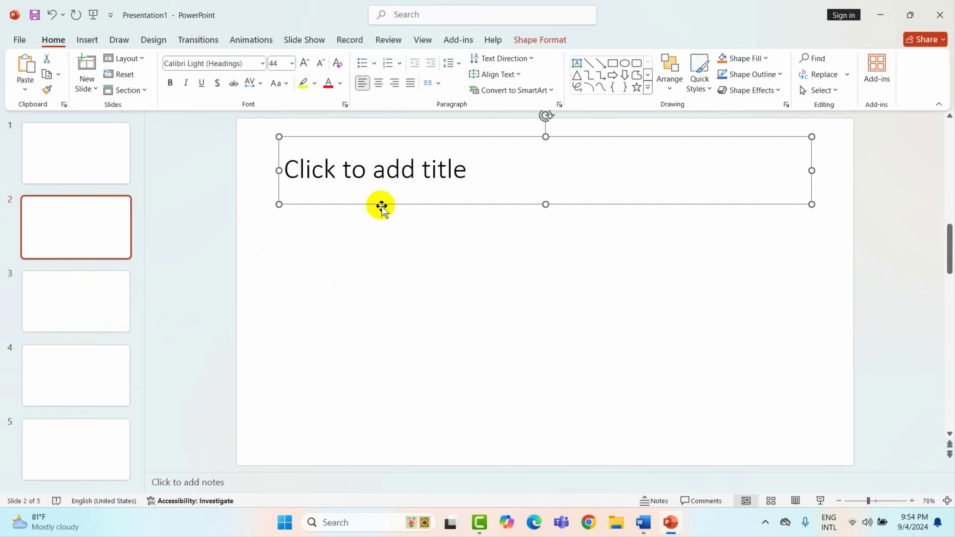
key(Delete)
click(88, 177)
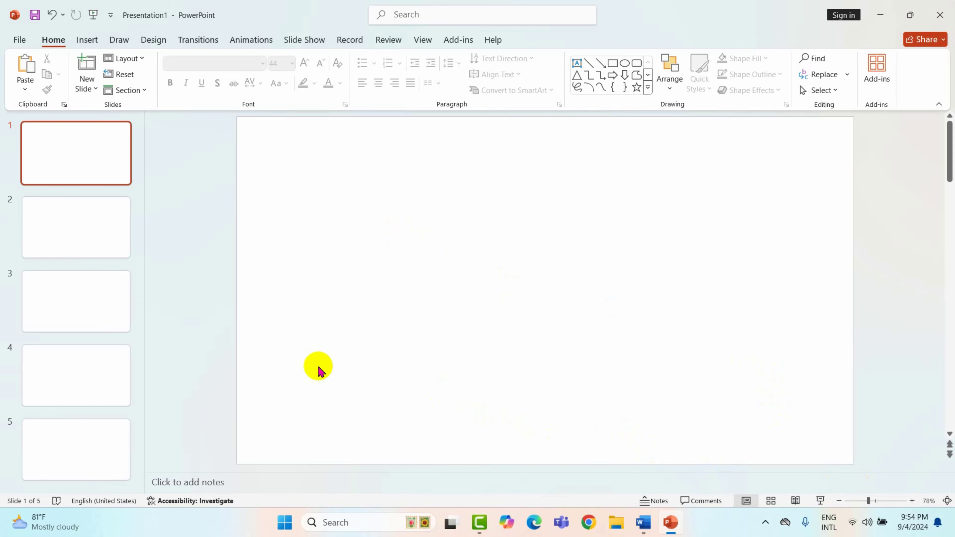
click(88, 157)
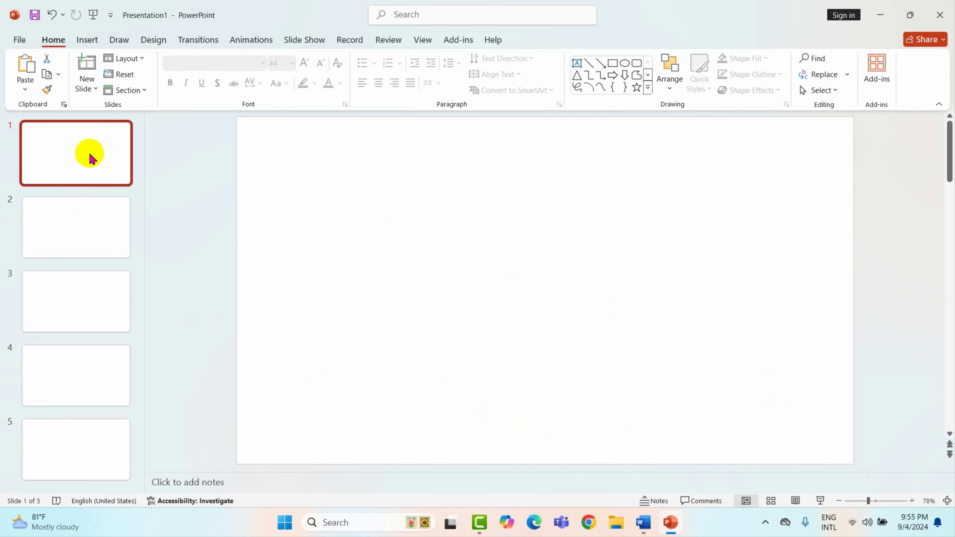
click(79, 211)
click(84, 154)
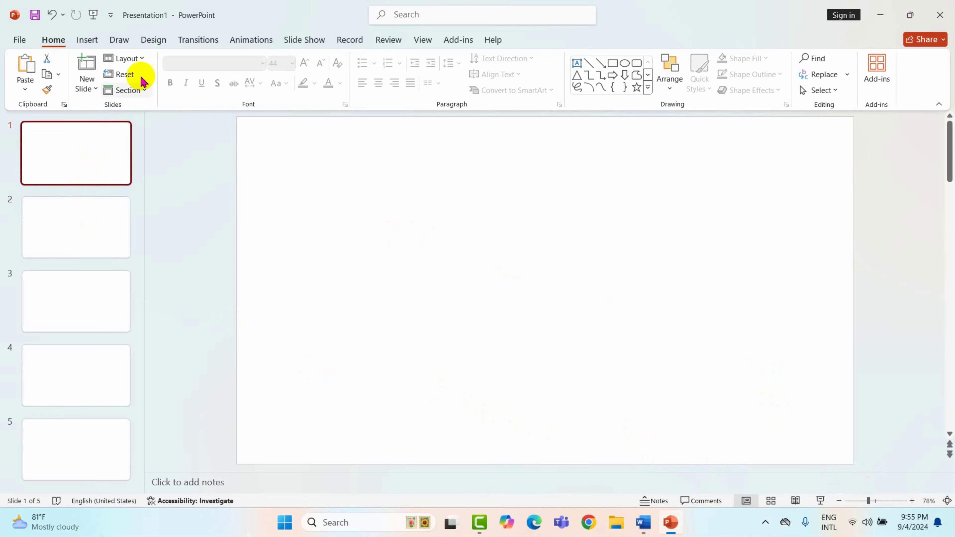
Insert photo_1.jpg from this computer onto slide 1.
click(86, 41)
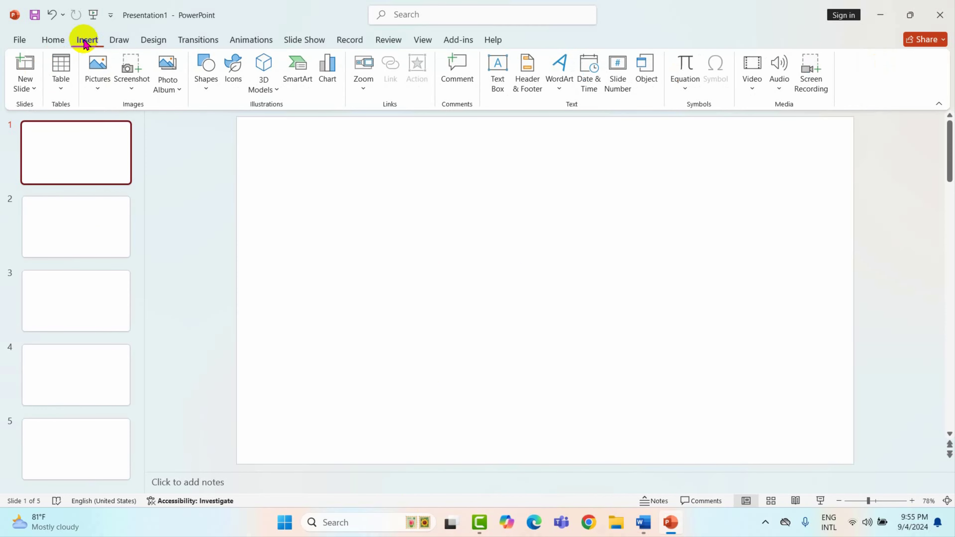
click(98, 91)
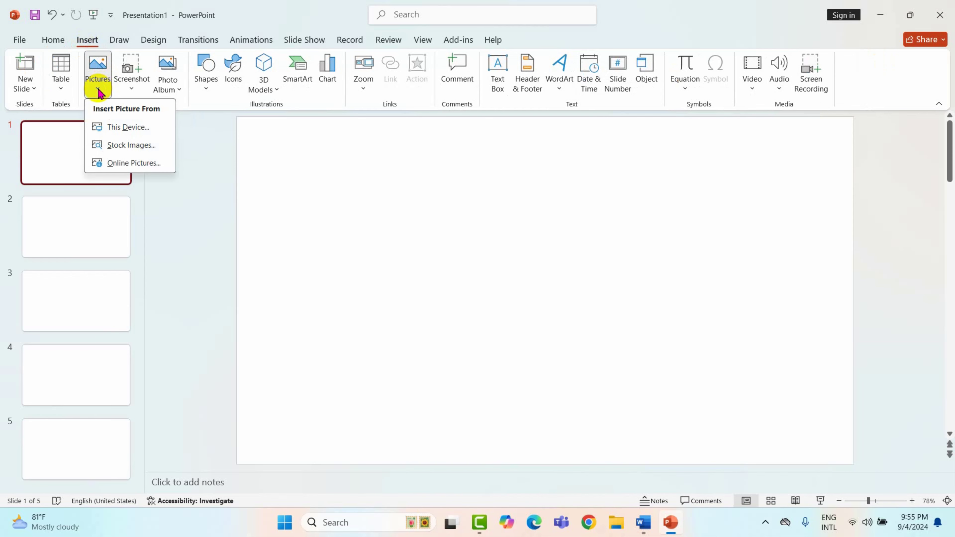
click(125, 129)
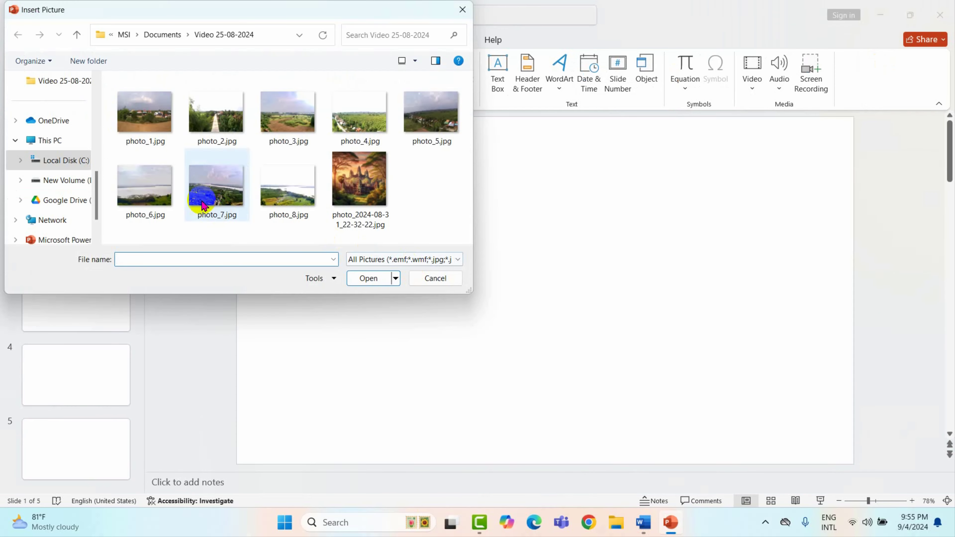
click(155, 126)
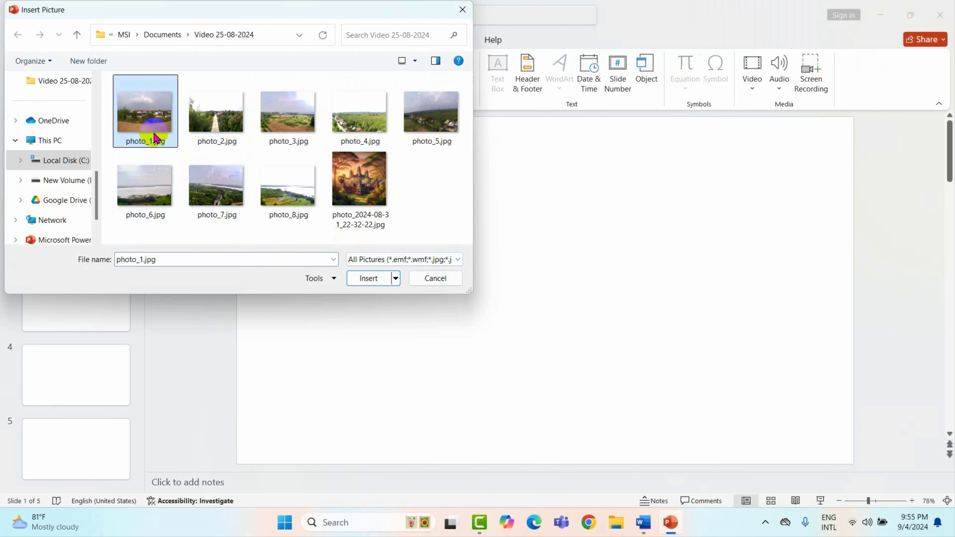
click(368, 278)
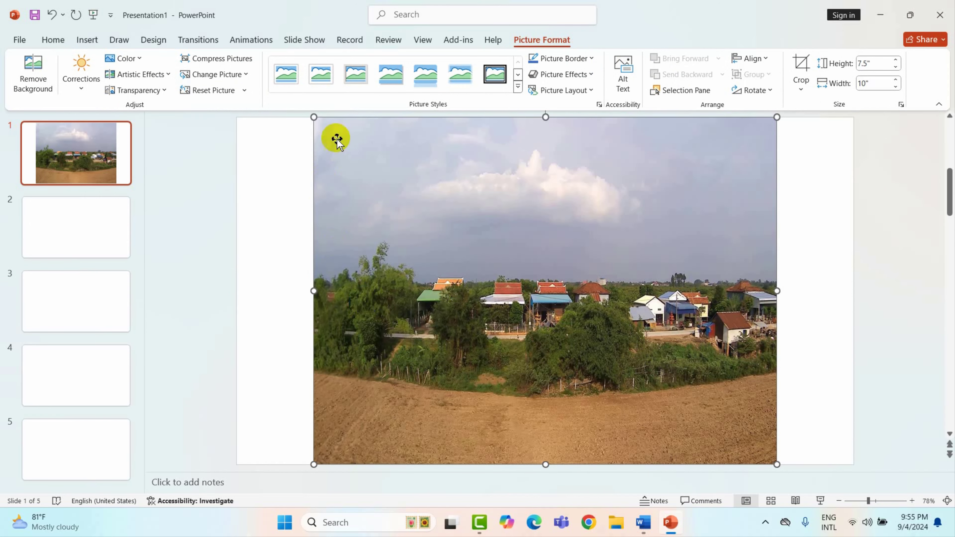
Crop the top strip off the photo and stretch it to cover the whole slide.
drag(314, 118, 237, 117)
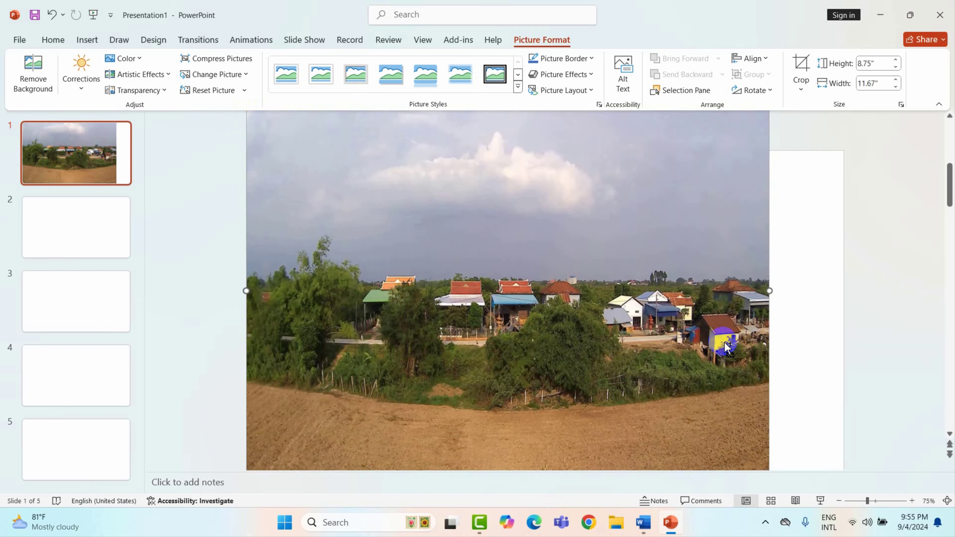
ctrl+scroll(761, 353, down, 2)
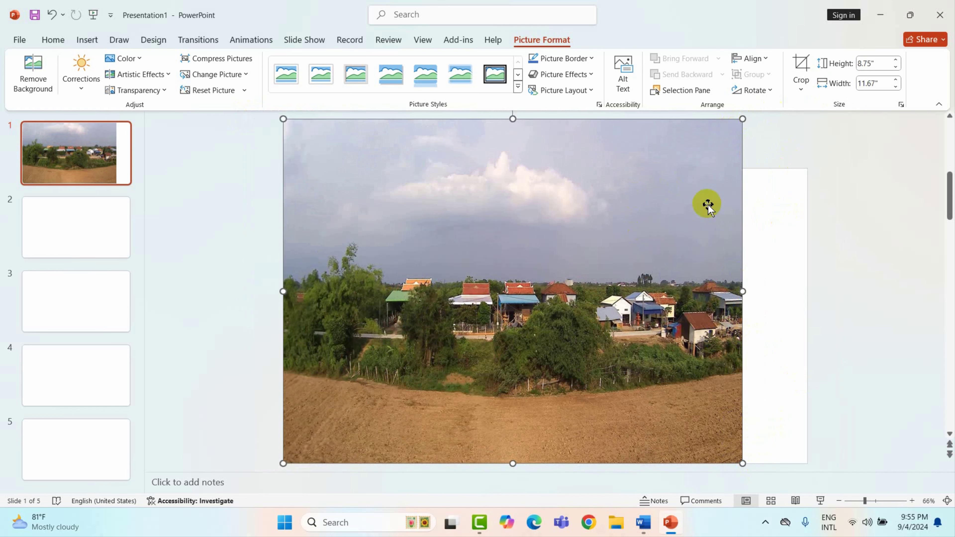
click(801, 67)
drag(512, 119, 511, 234)
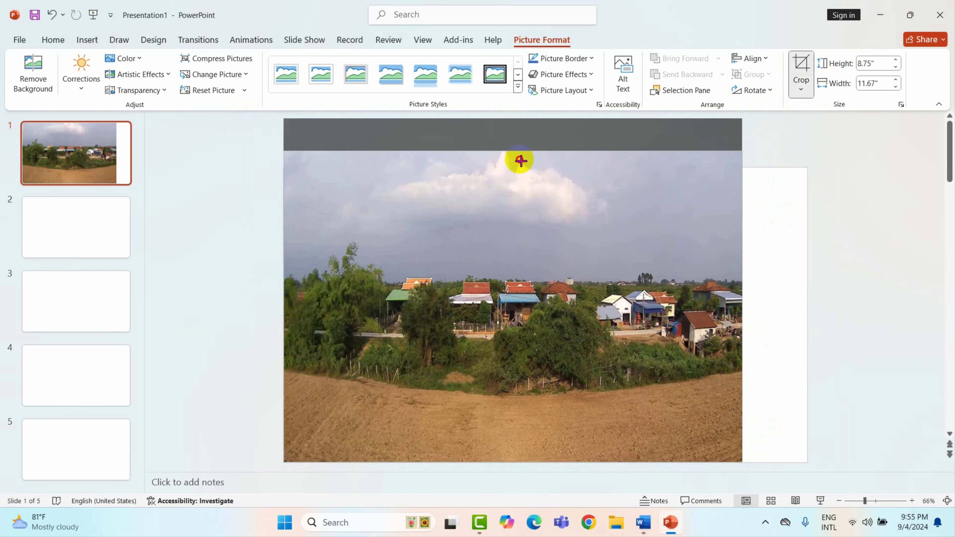
click(761, 239)
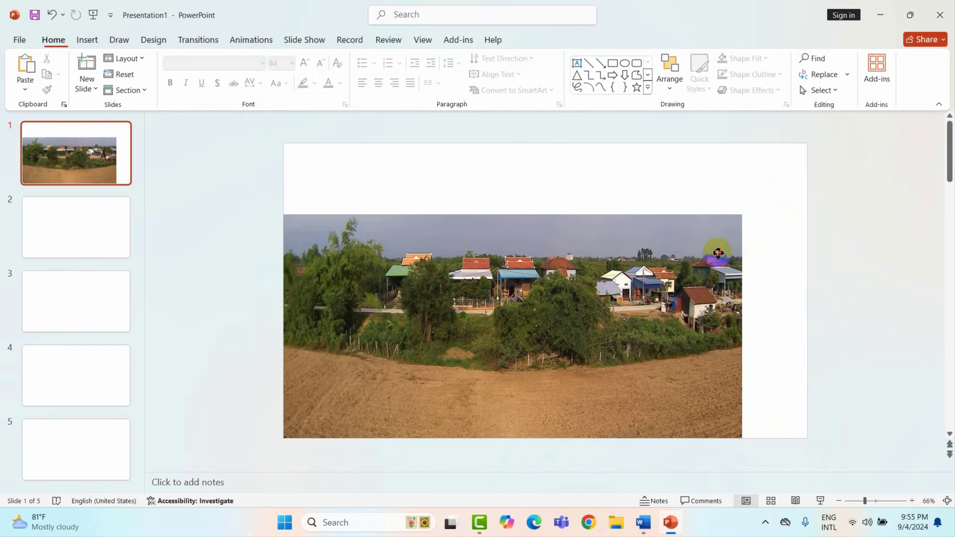
click(742, 214)
mouse_move(743, 214)
mouse_down()
mouse_move(775, 187)
mouse_move(808, 187)
mouse_up()
drag(546, 182, 554, 141)
click(247, 245)
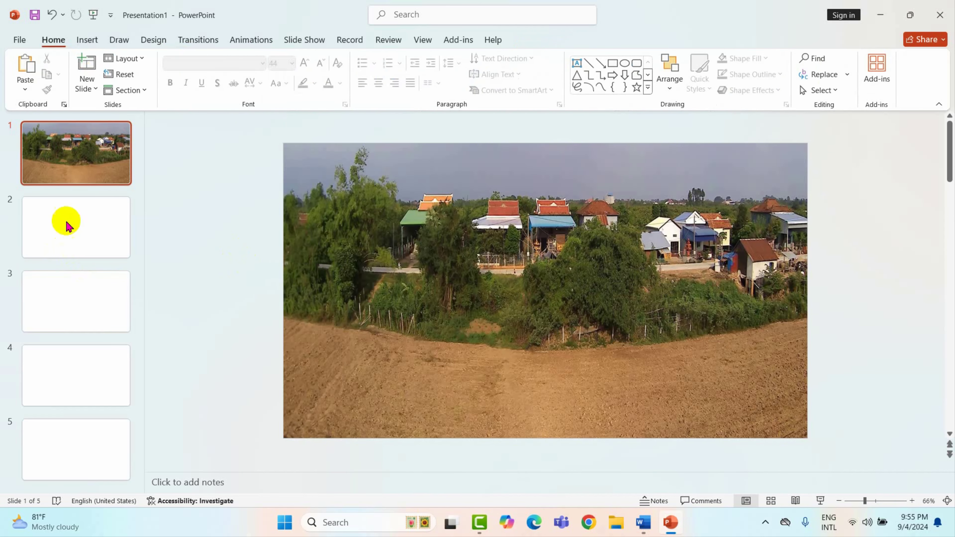
click(74, 221)
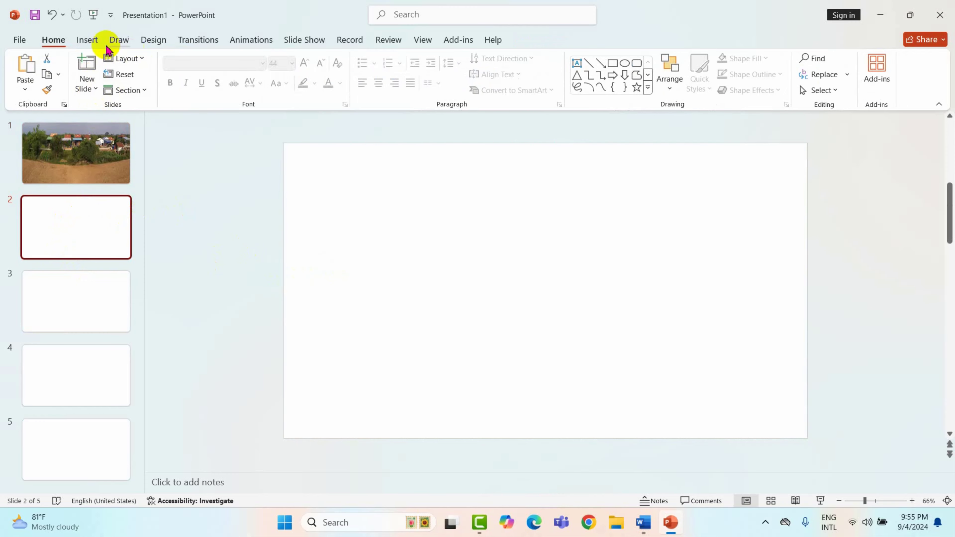
Insert photo_2.jpg on slide 2 and widen it to the 13.33" slide edges.
click(90, 39)
click(101, 64)
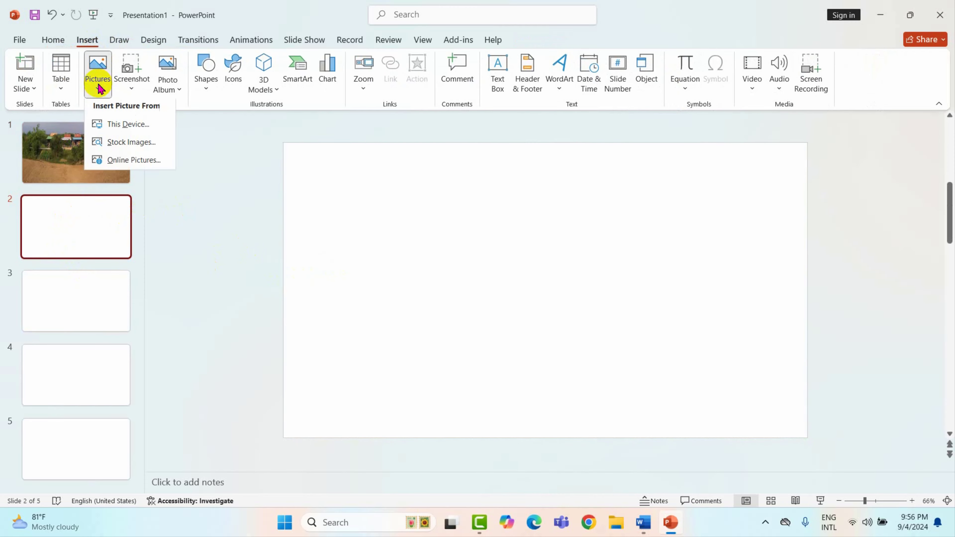
click(119, 127)
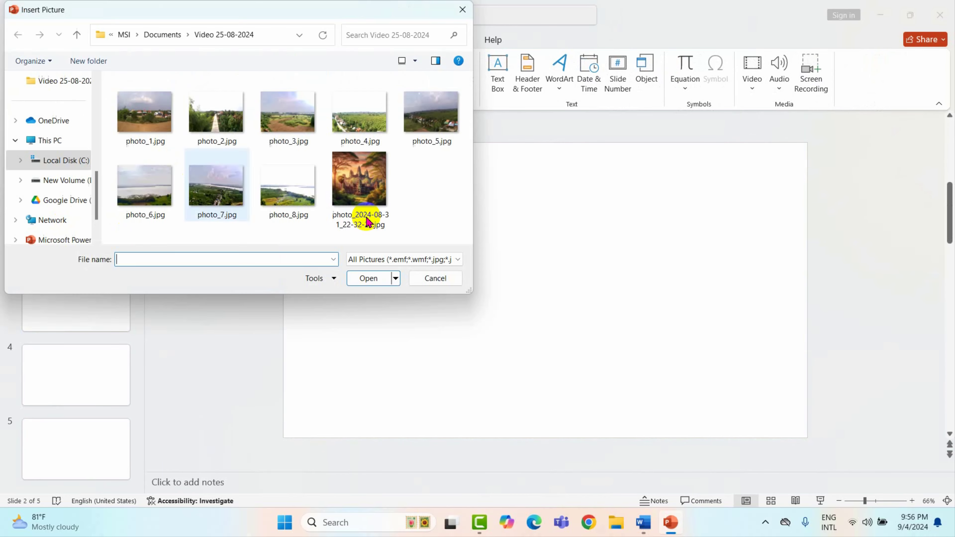
click(222, 120)
click(379, 279)
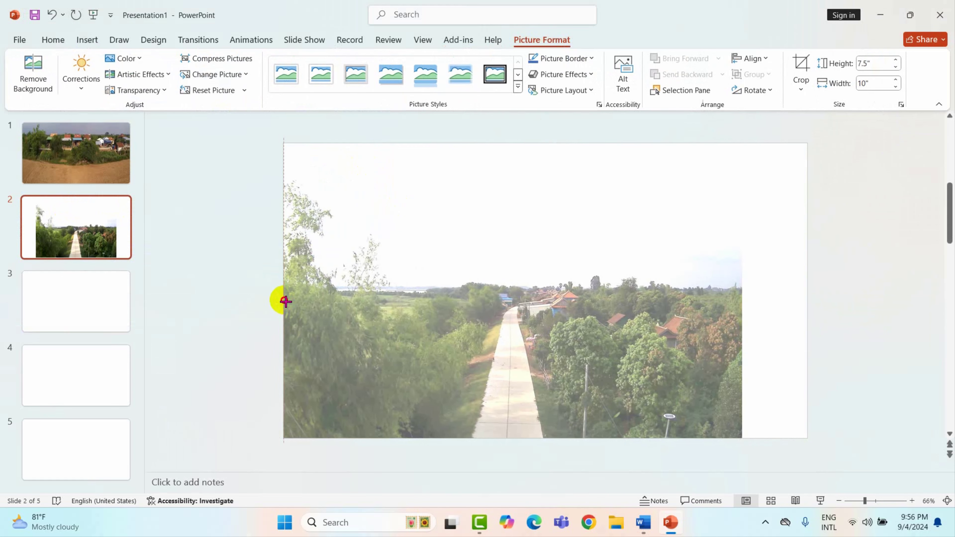
drag(339, 295, 280, 295)
drag(743, 291, 809, 292)
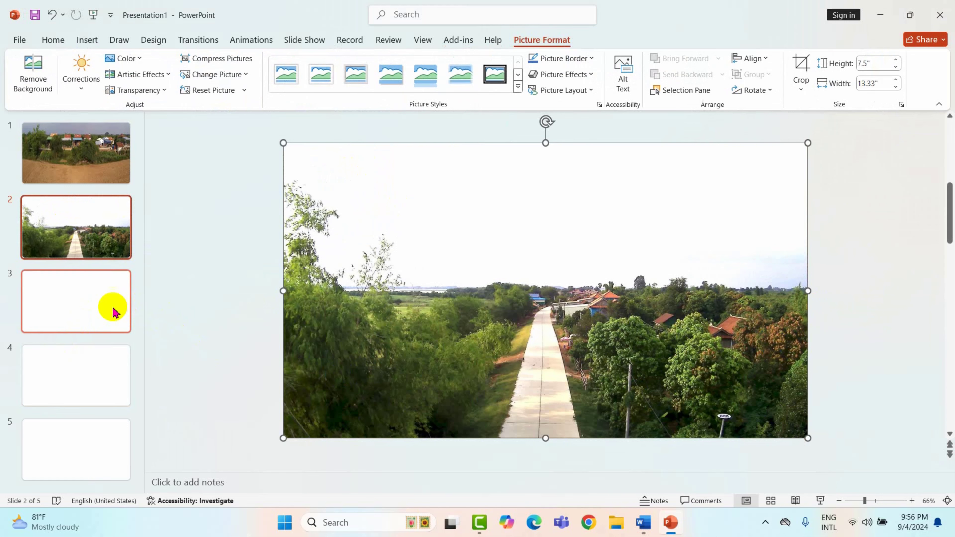
click(96, 309)
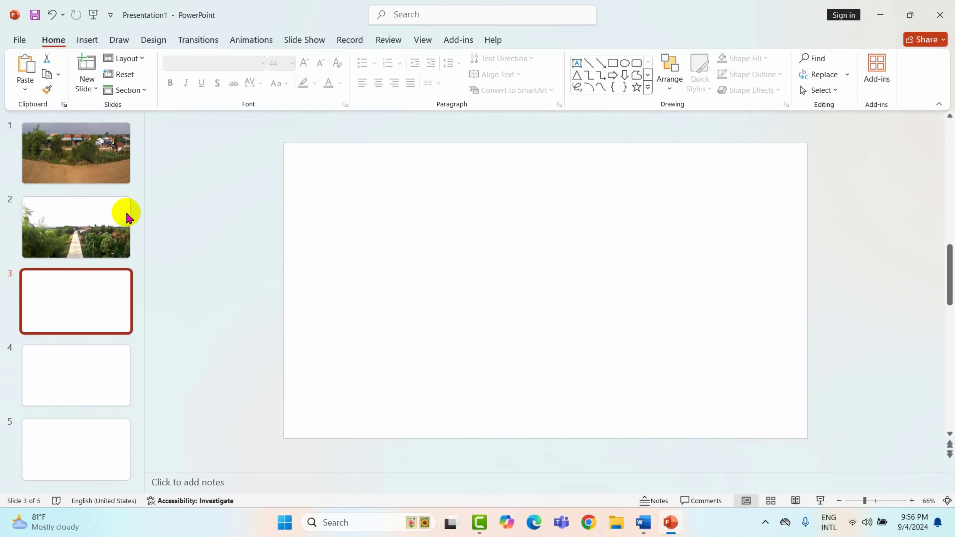
Insert photo_3.jpg on slide 3 and widen it to the 13.33" slide edges.
click(92, 38)
click(98, 74)
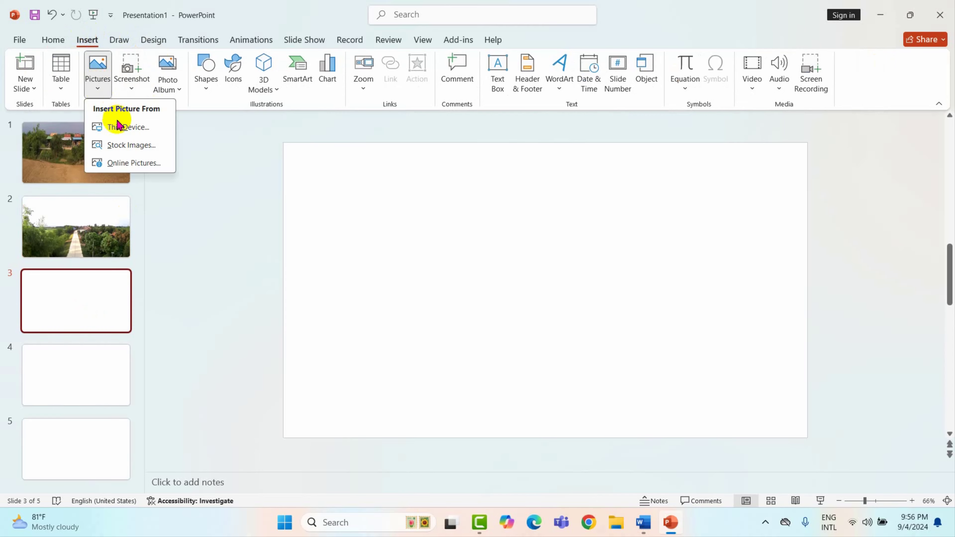
click(120, 125)
click(295, 113)
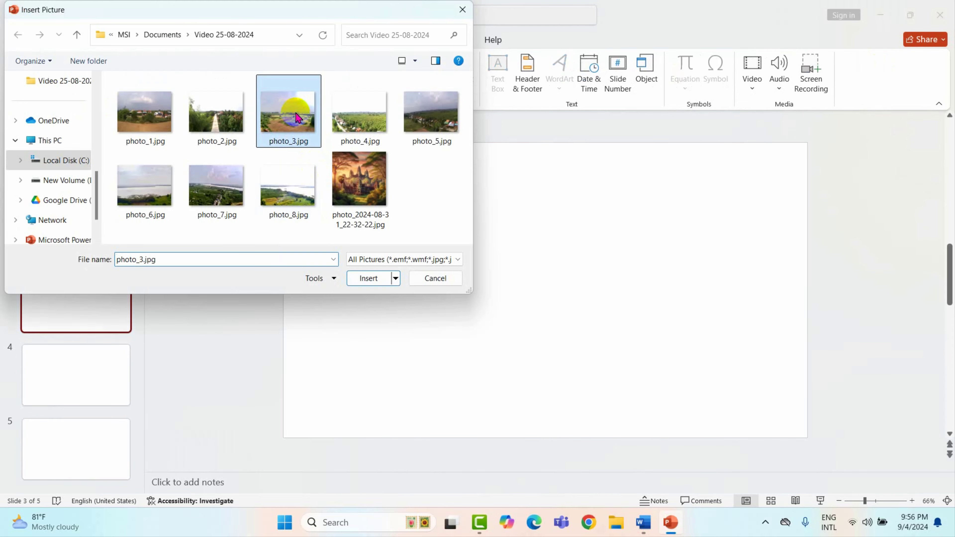
click(375, 277)
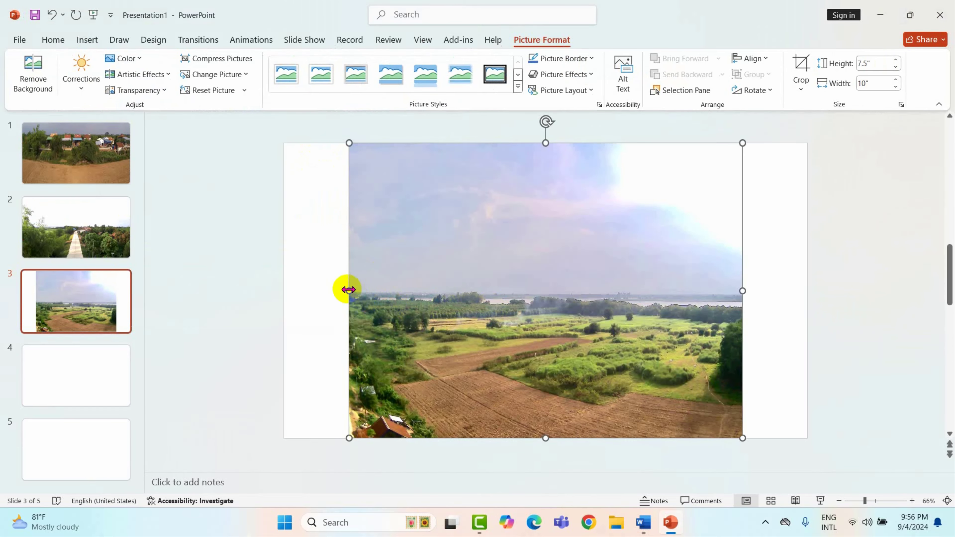
drag(325, 292, 283, 292)
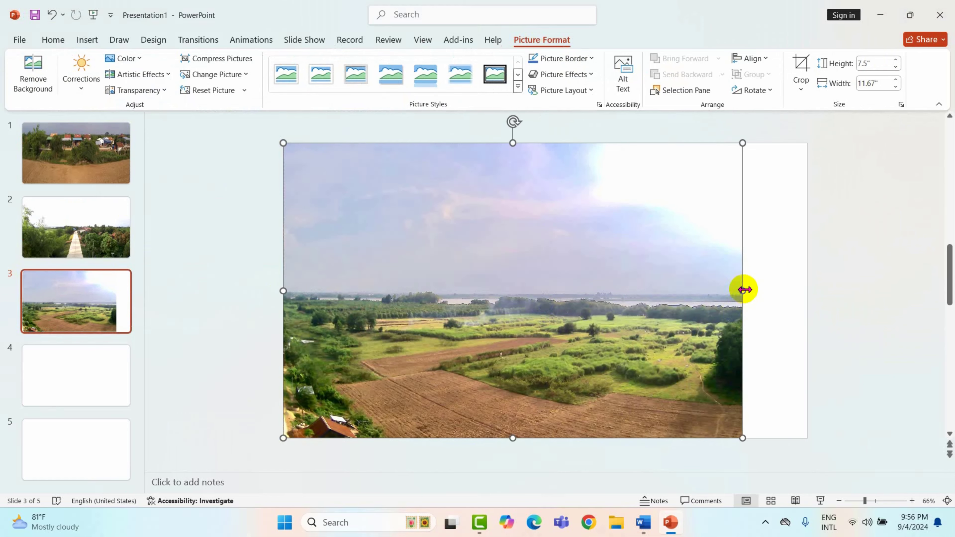
drag(742, 288, 808, 307)
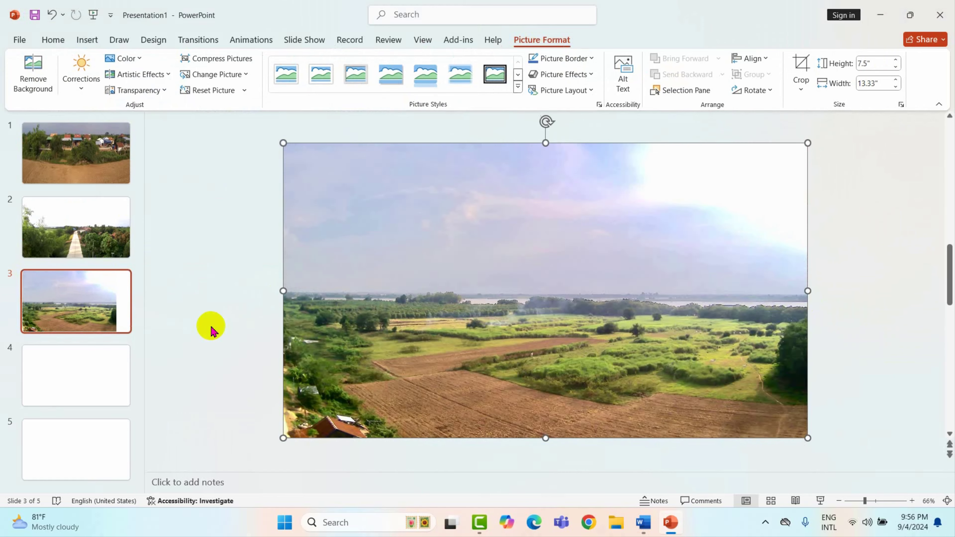
click(110, 384)
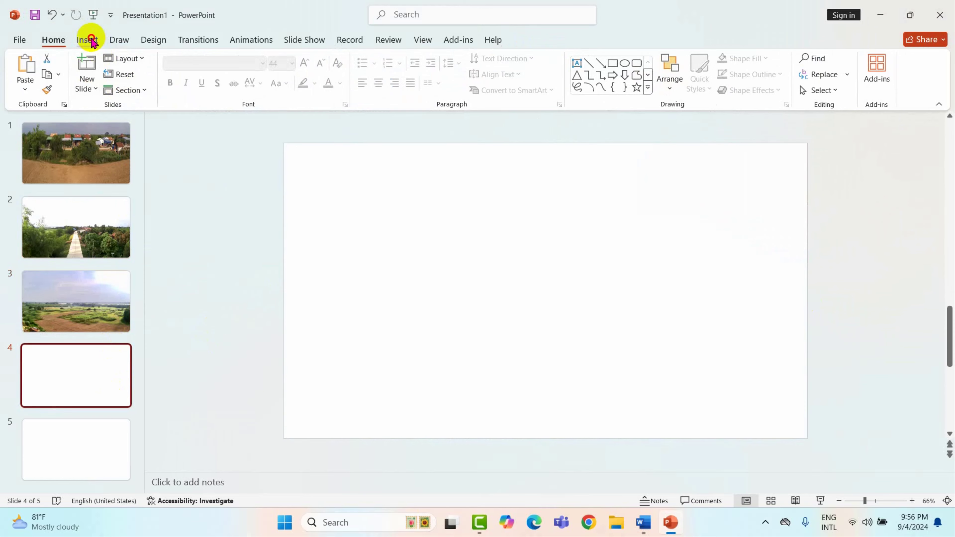
Insert photo_4.jpg on slide 4 and widen it to the 13.33" slide edges.
click(86, 39)
click(91, 81)
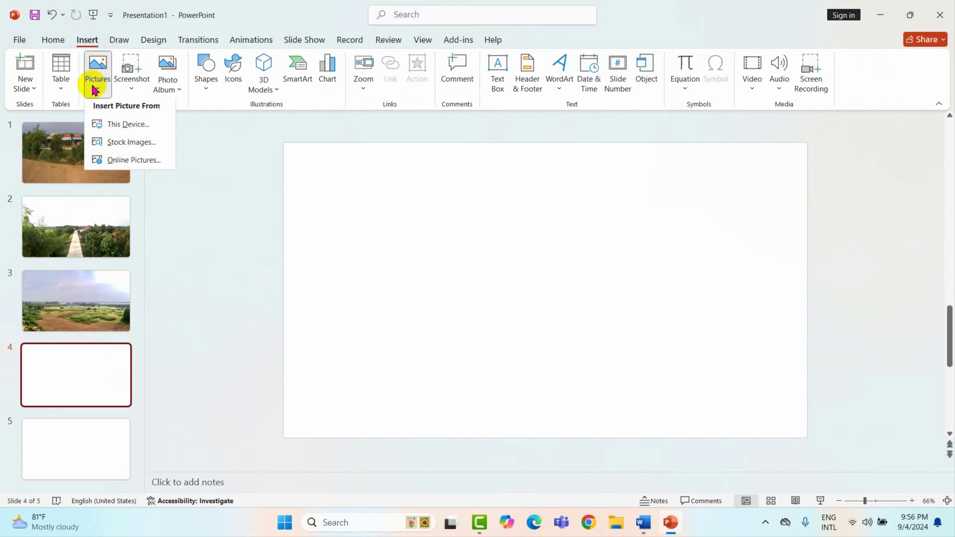
click(121, 128)
click(370, 124)
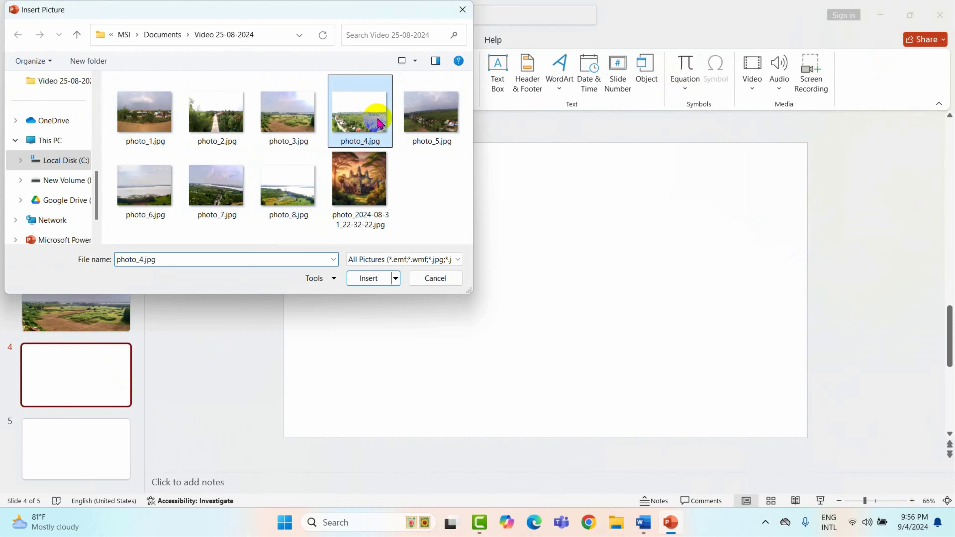
click(384, 281)
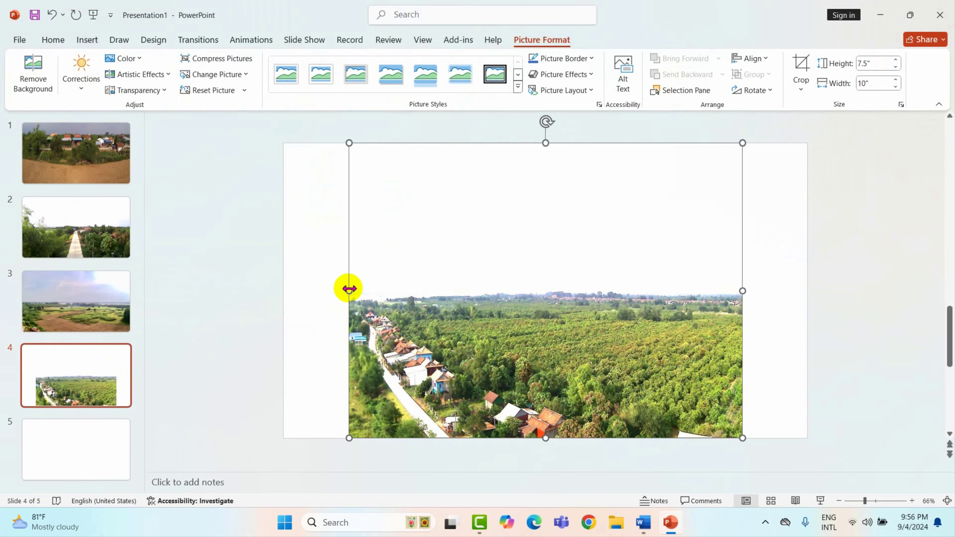
drag(293, 292, 286, 292)
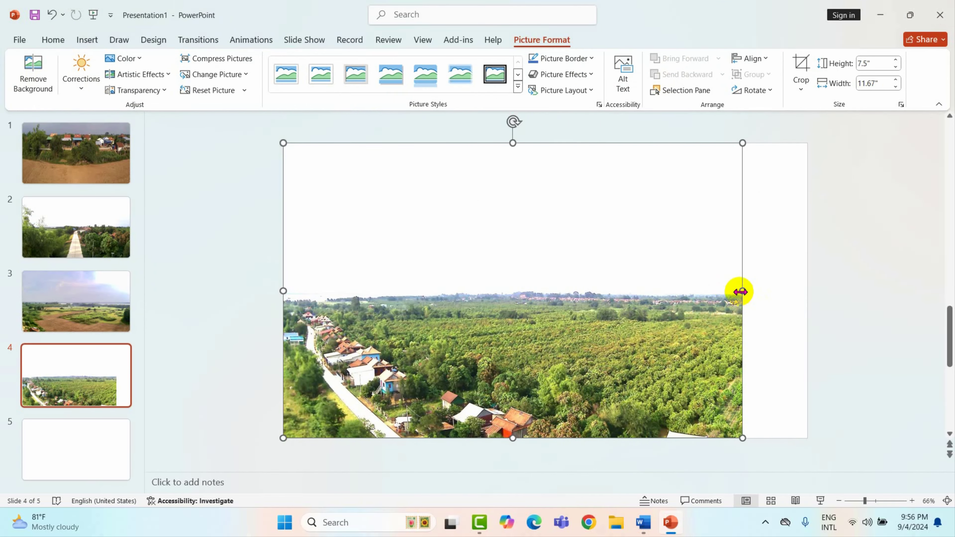
drag(742, 292, 800, 301)
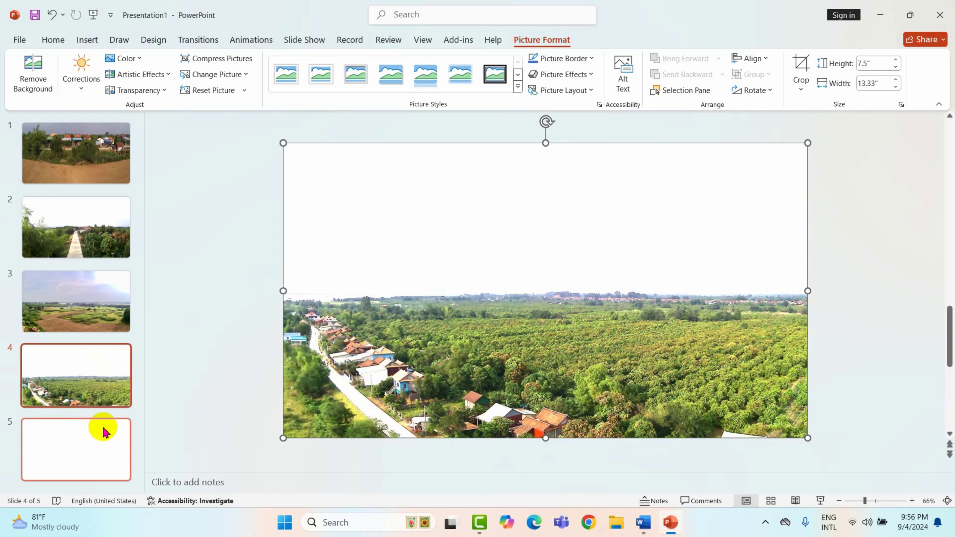
click(92, 447)
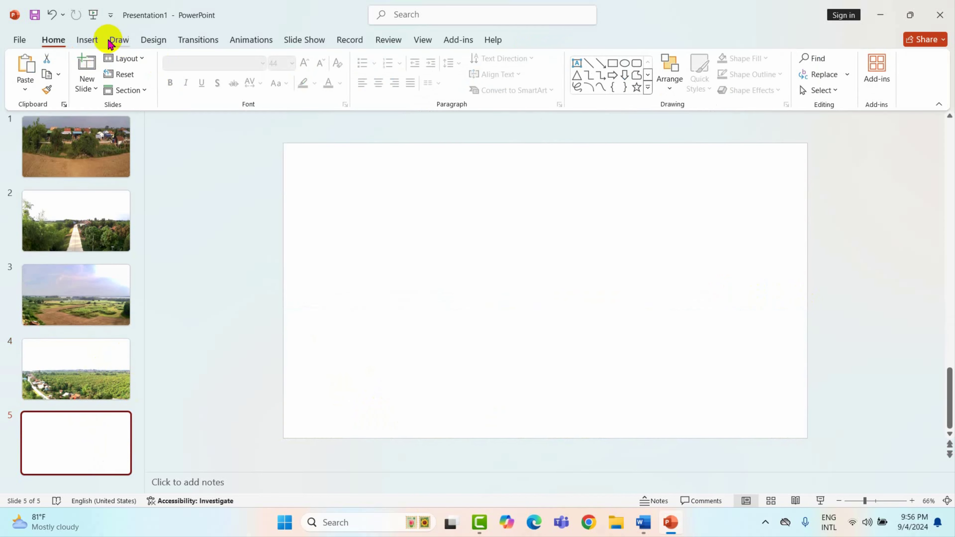
Insert photo_4.jpg on slide 5, widen it to 13.33", and go back to slide 1.
click(91, 40)
click(98, 81)
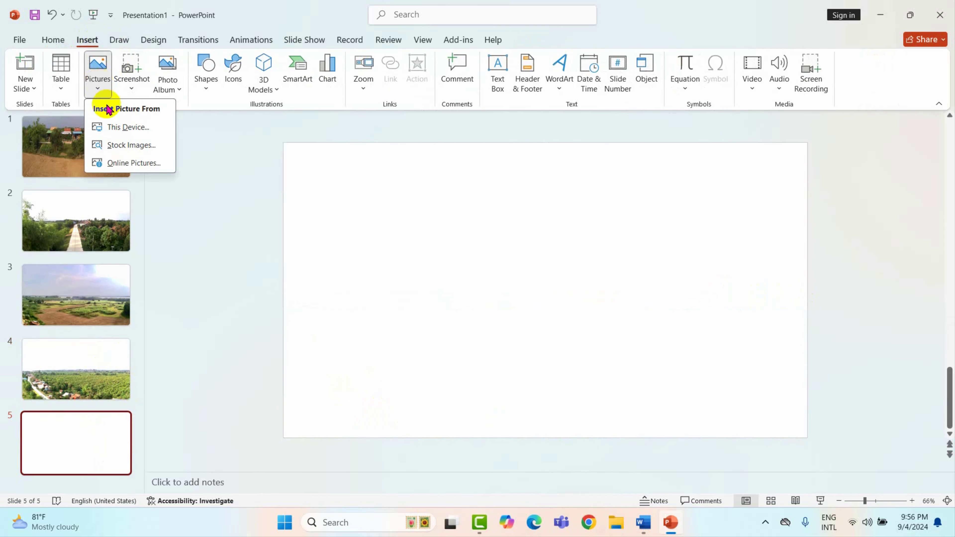
click(117, 128)
click(361, 140)
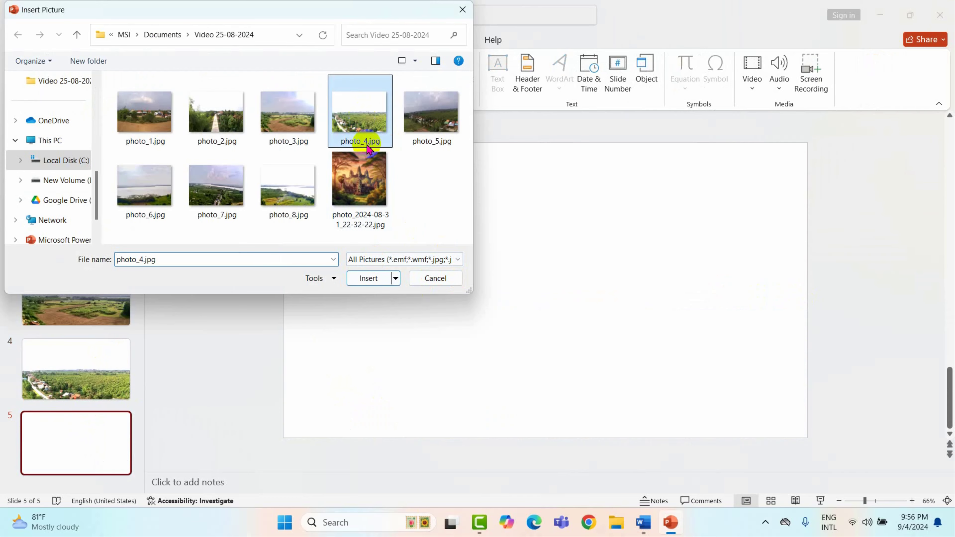
click(375, 278)
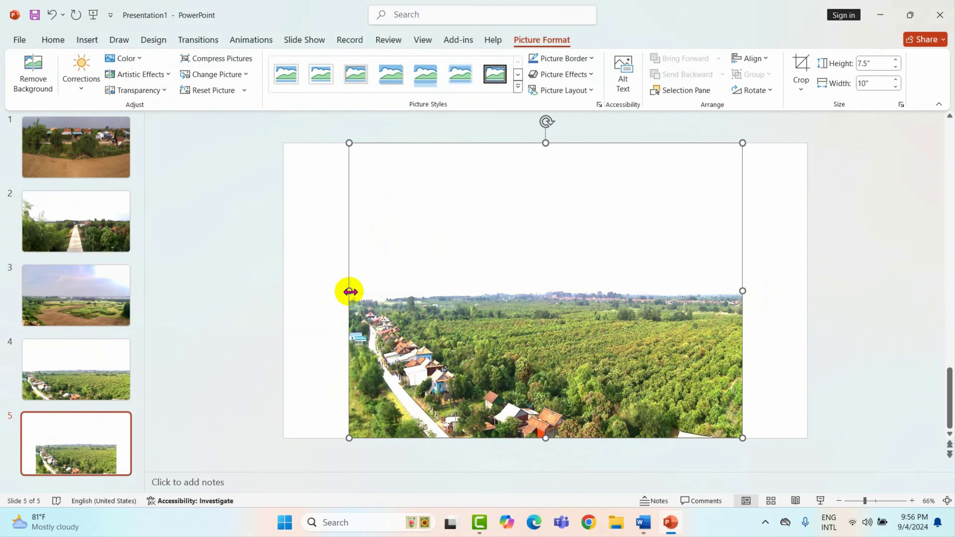
drag(349, 292, 283, 292)
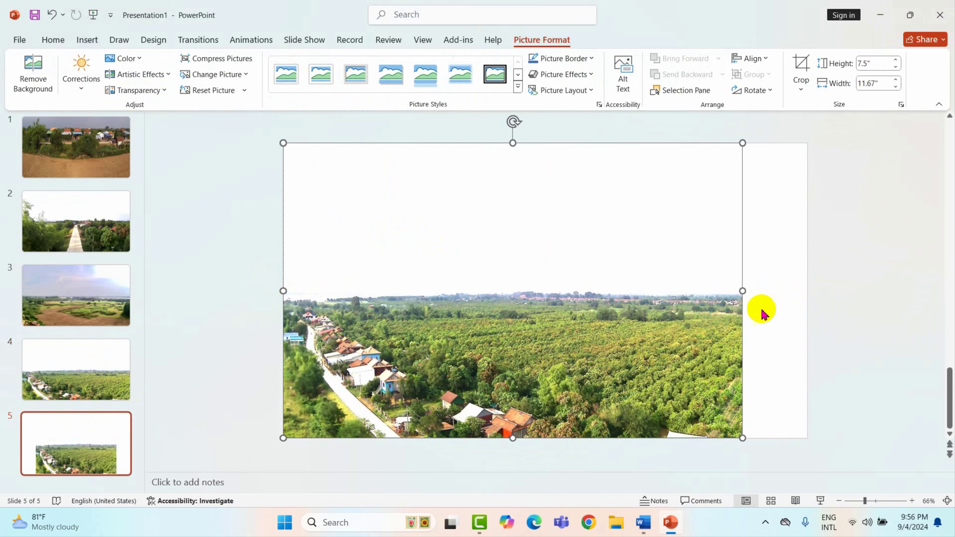
drag(742, 291, 808, 297)
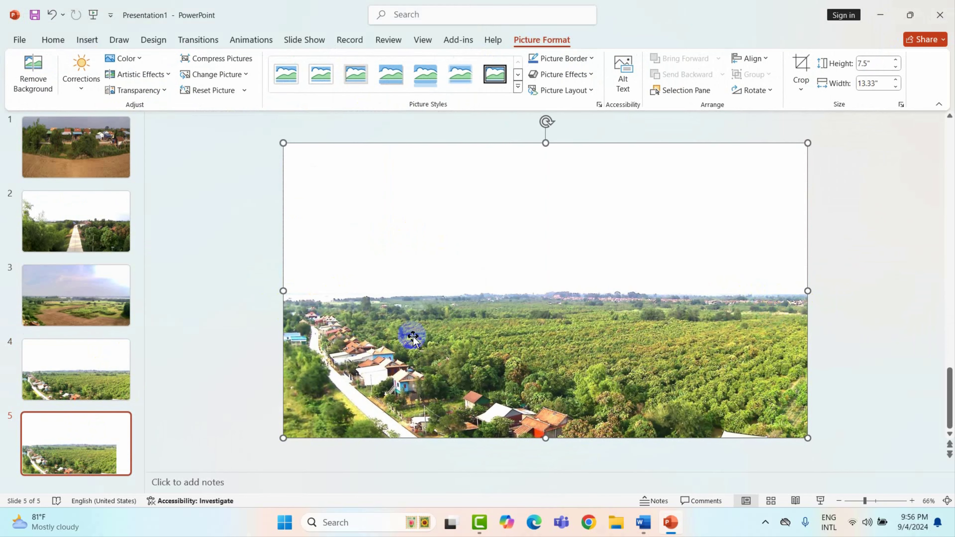
click(196, 331)
click(84, 132)
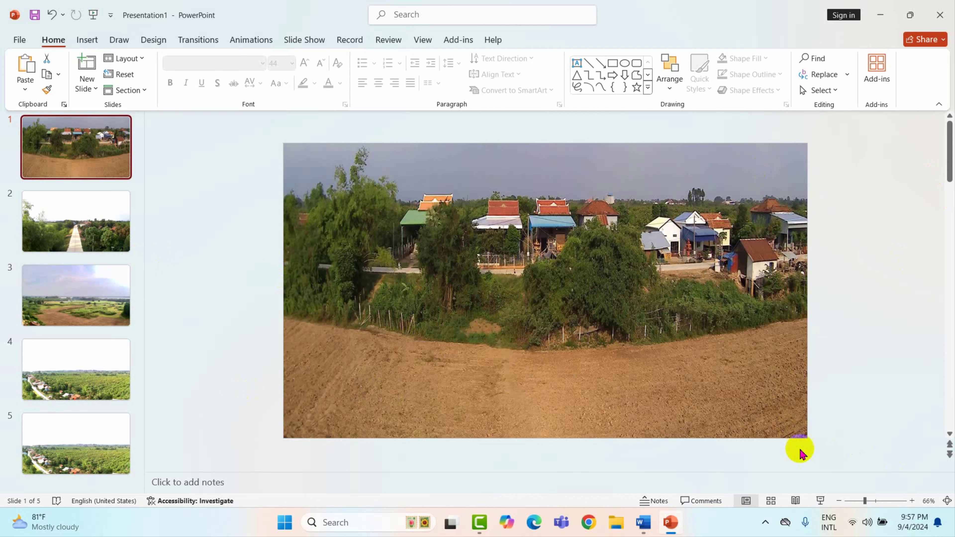
click(411, 371)
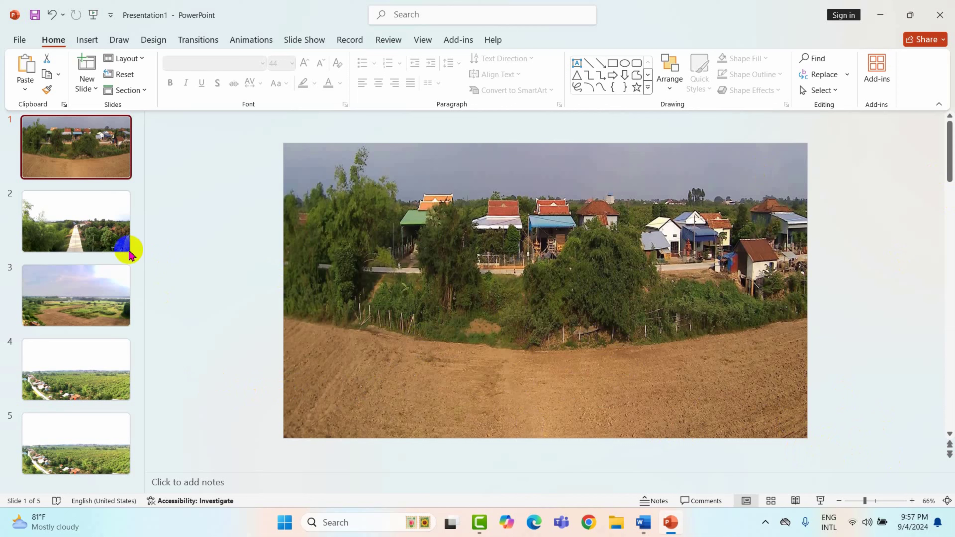
click(79, 145)
click(85, 157)
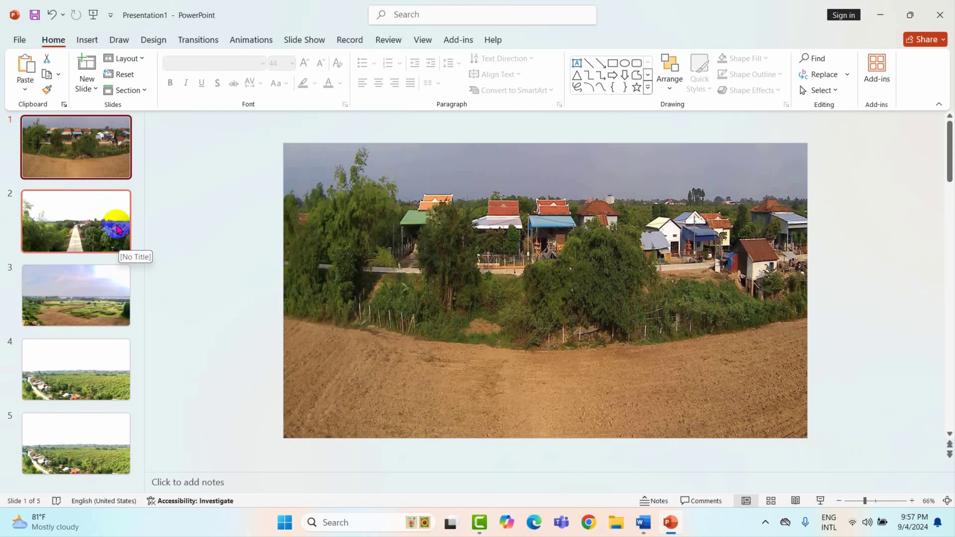
click(113, 174)
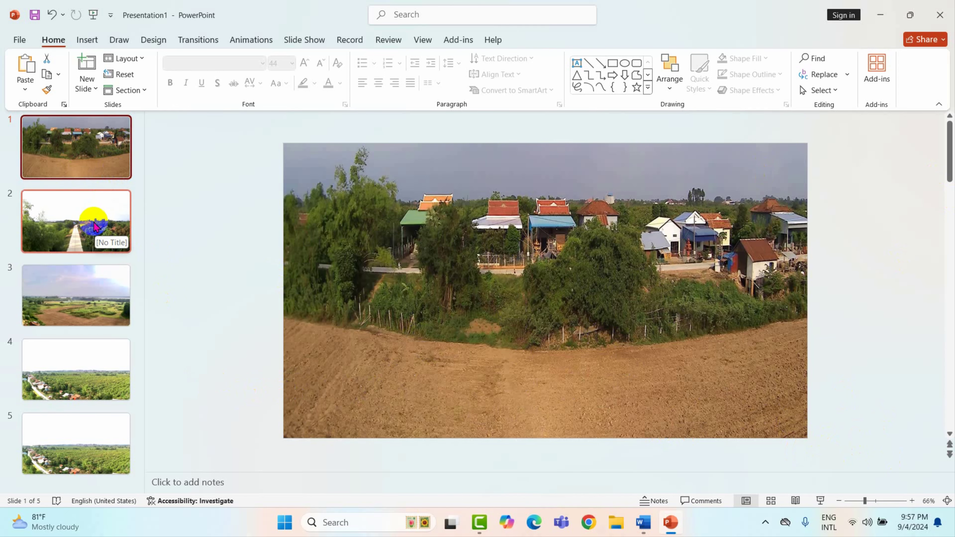
click(113, 153)
click(114, 227)
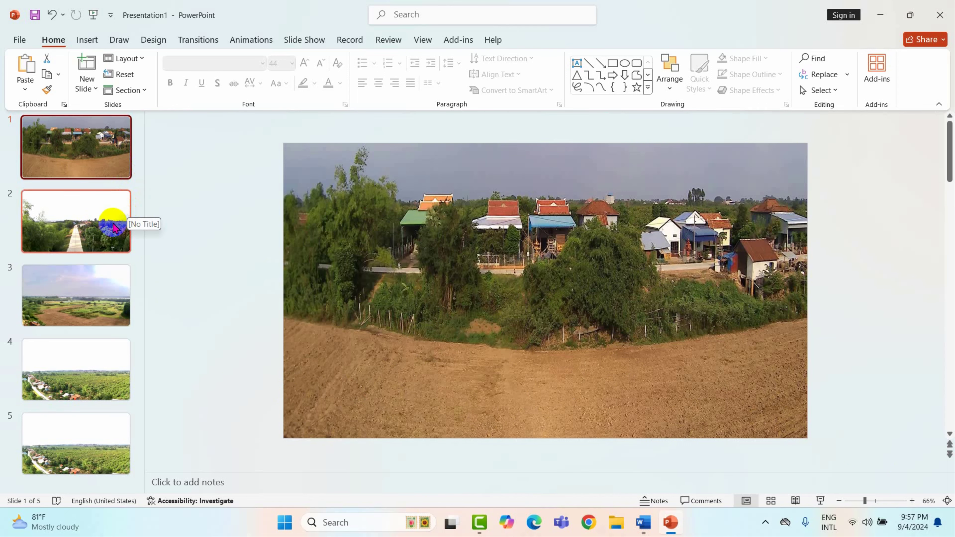
click(613, 417)
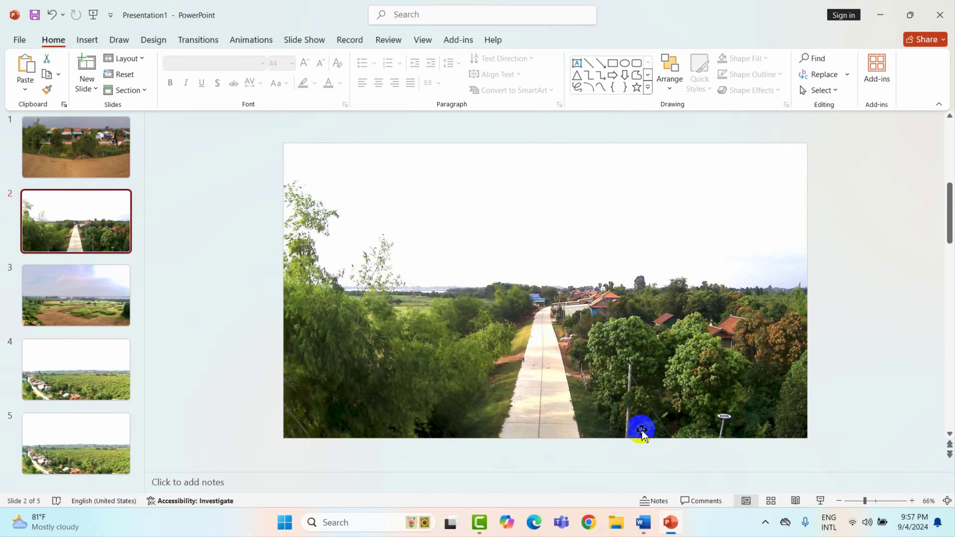
click(73, 156)
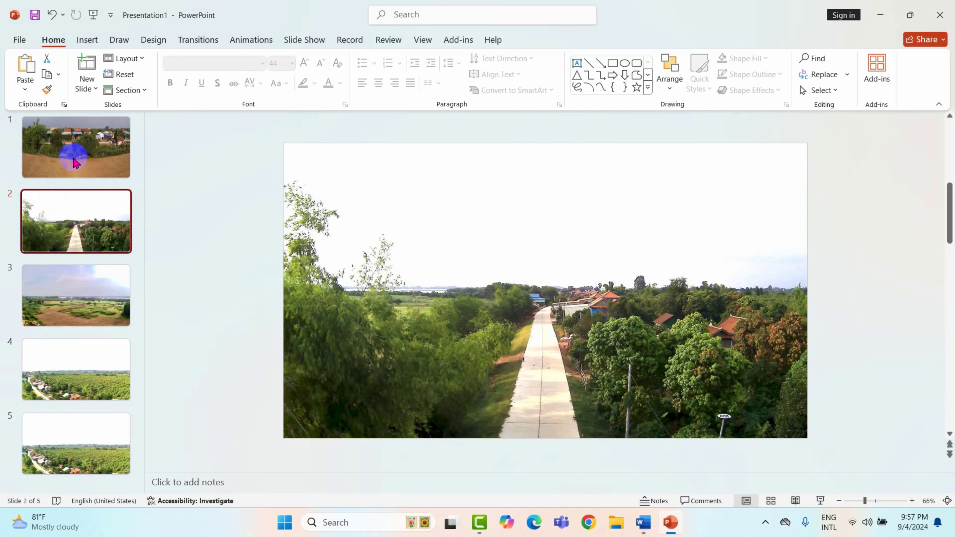
click(93, 222)
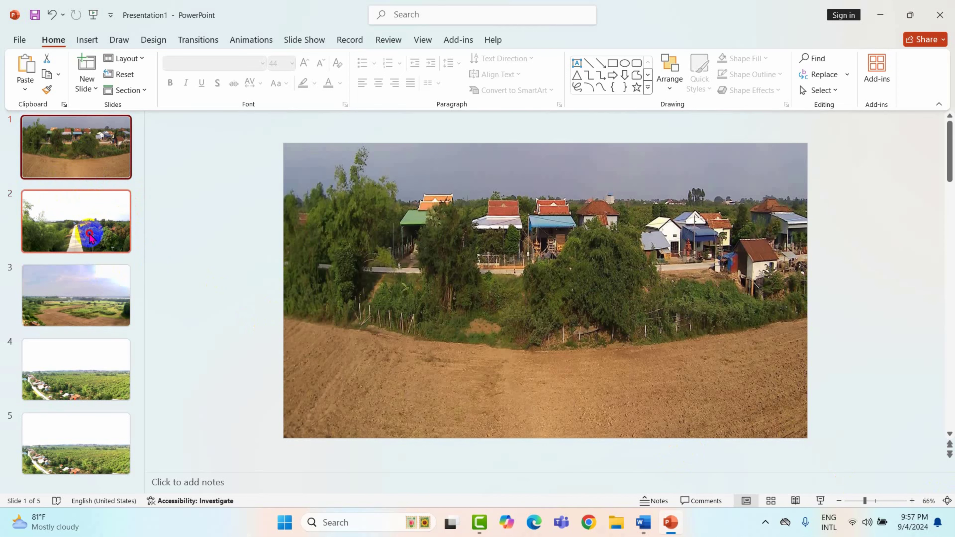
click(93, 282)
click(124, 383)
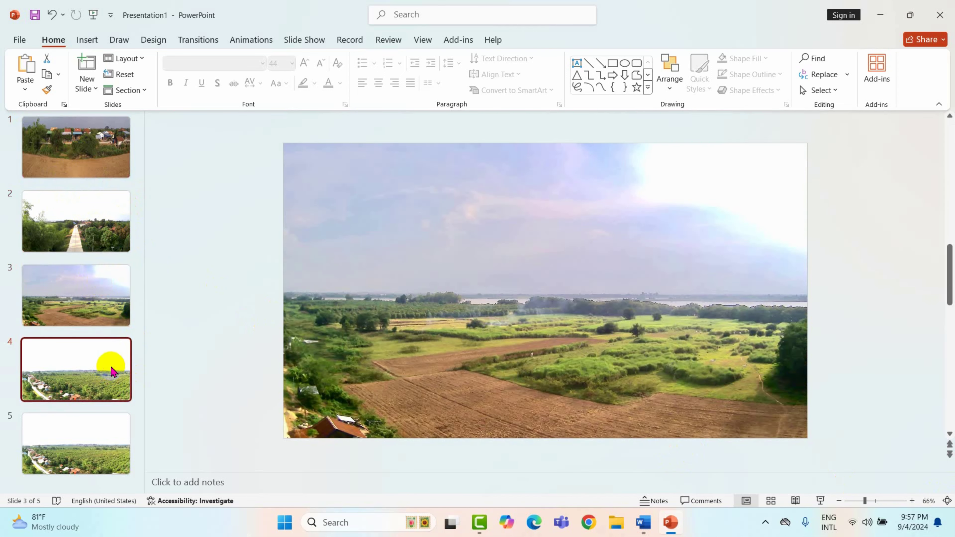
click(121, 457)
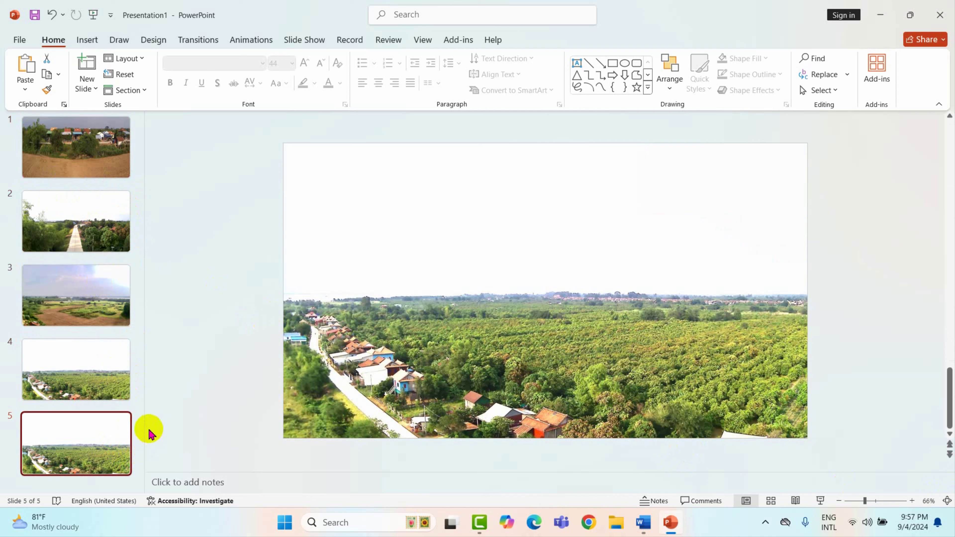
click(75, 150)
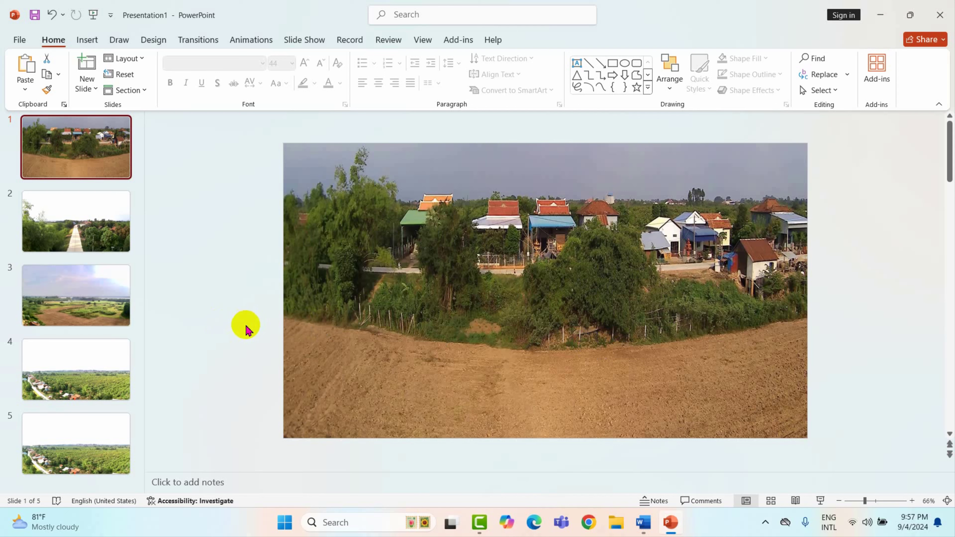
click(95, 166)
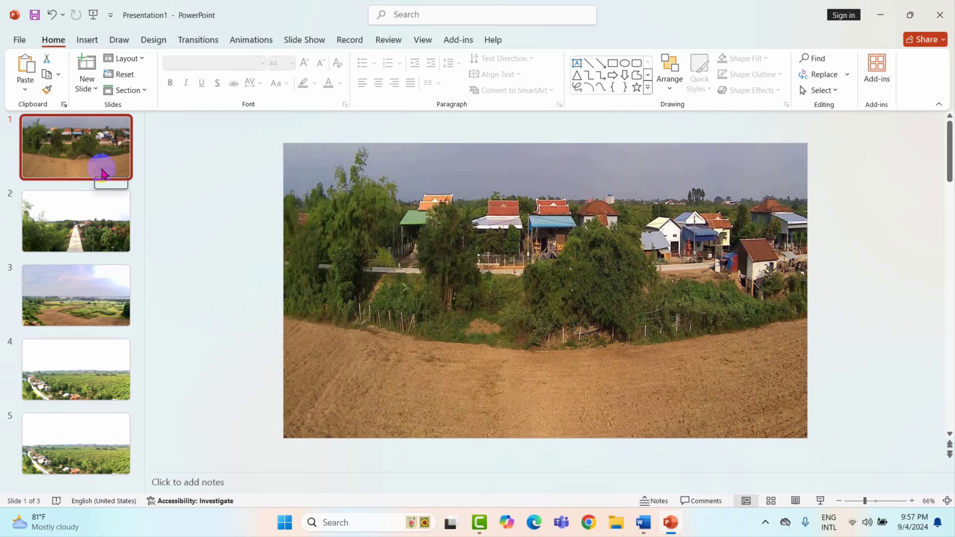
click(78, 162)
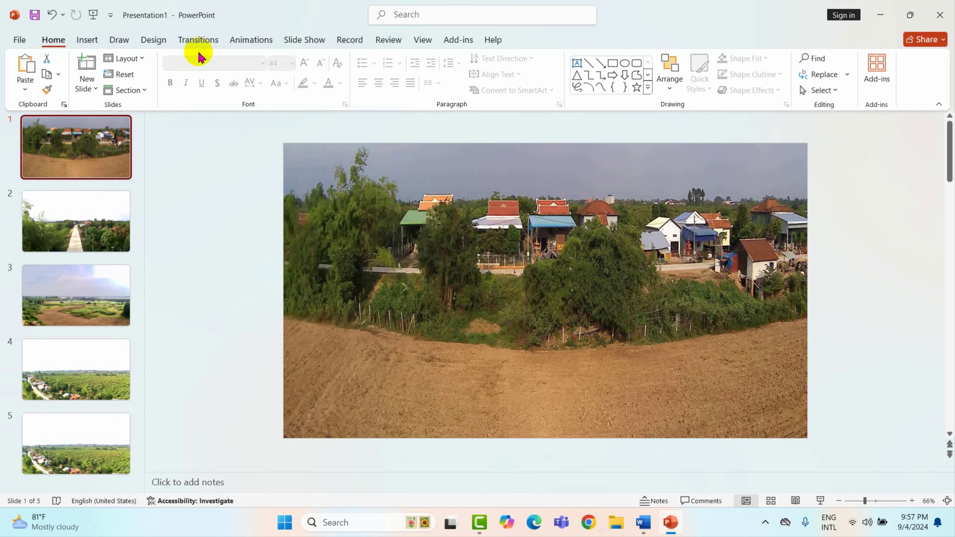
On the Transitions tab, set slides 1–4 to advance automatically after 00:02.00.
click(208, 44)
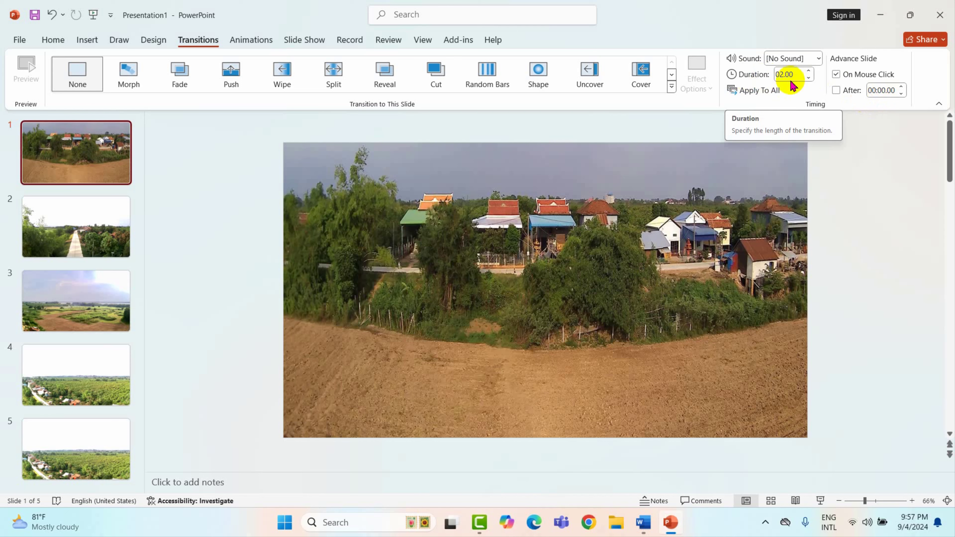
click(836, 91)
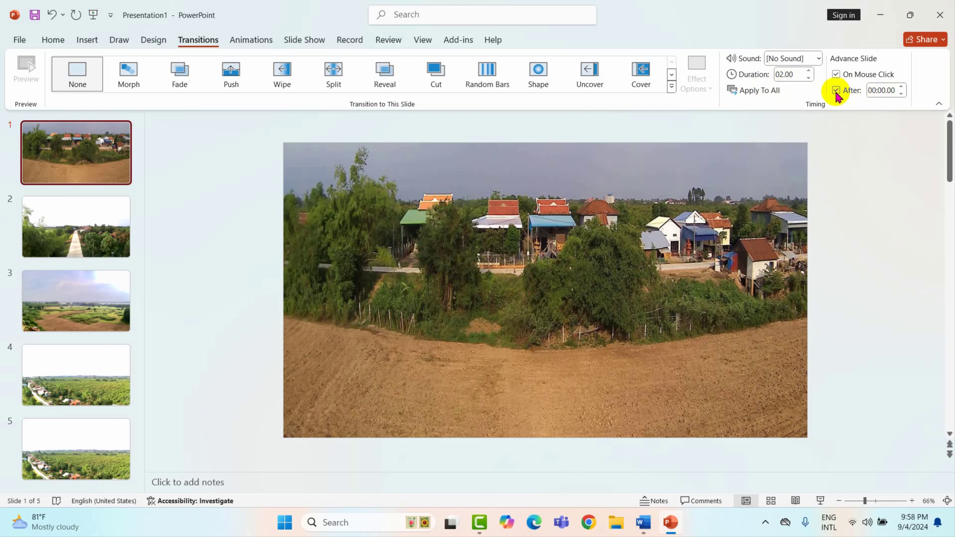
click(902, 87)
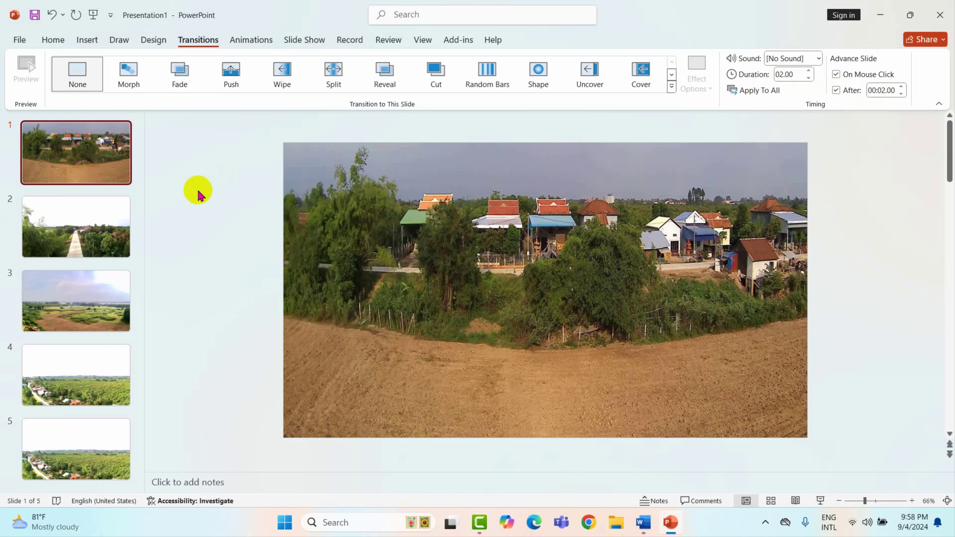
click(82, 233)
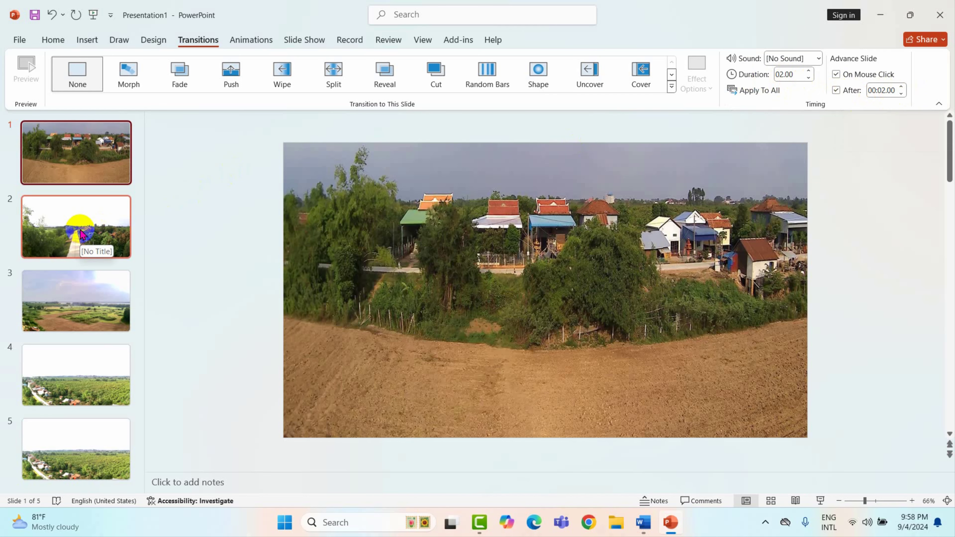
click(836, 91)
text(2)
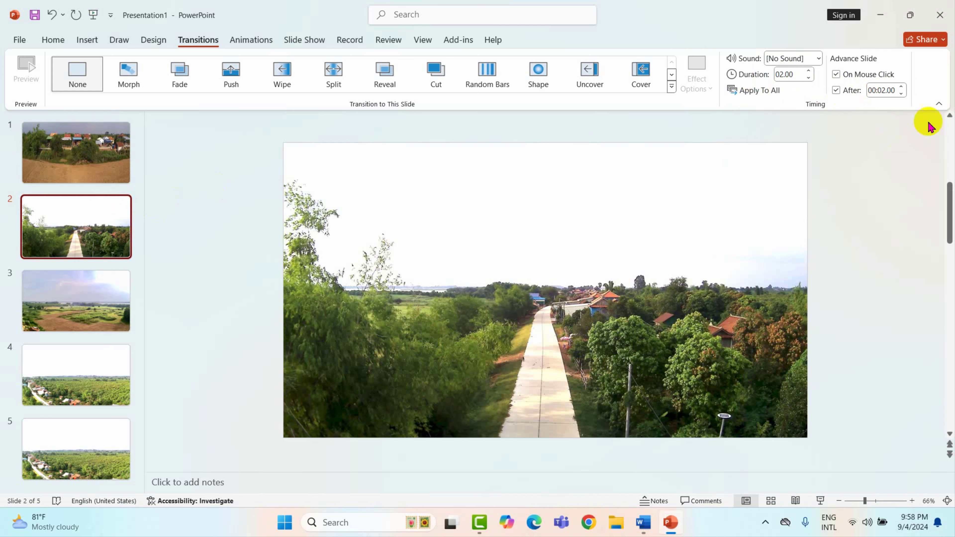
click(71, 315)
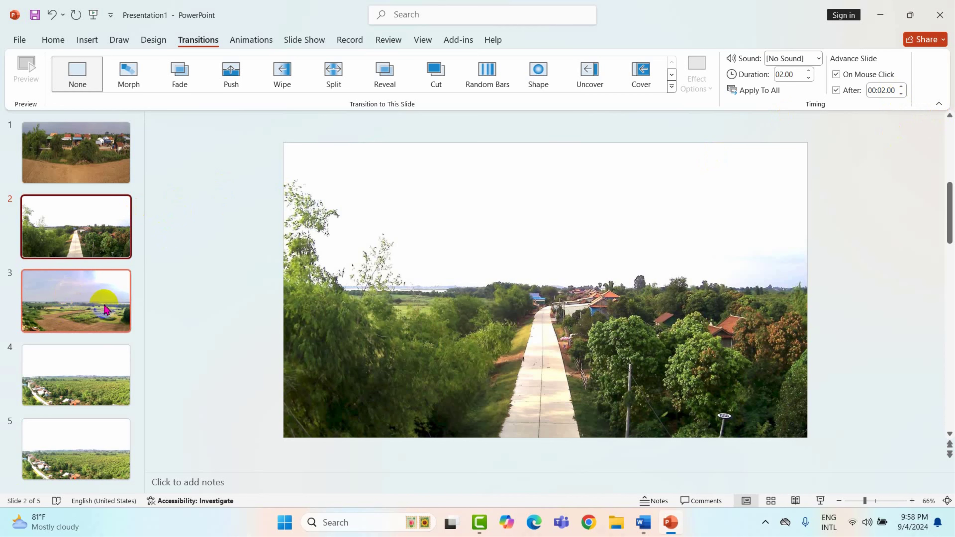
click(842, 93)
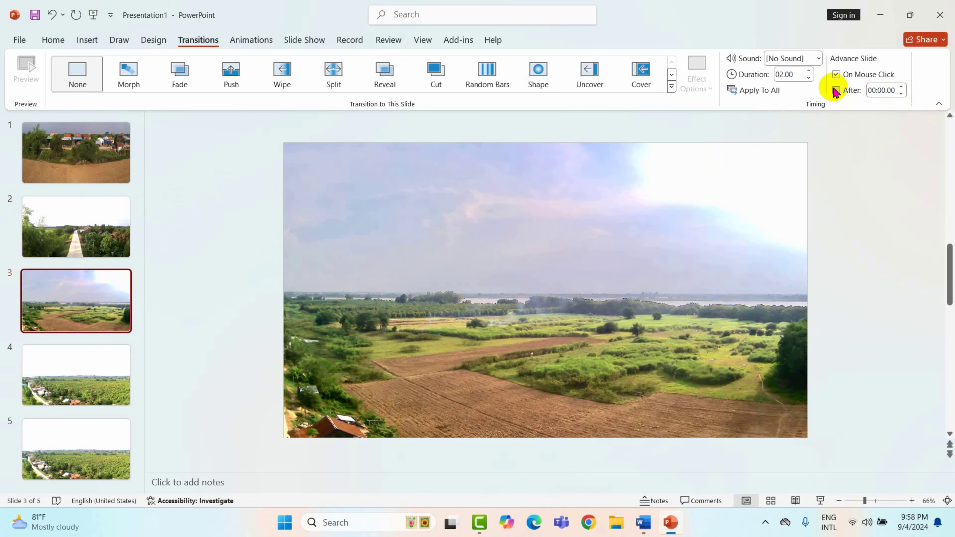
click(835, 91)
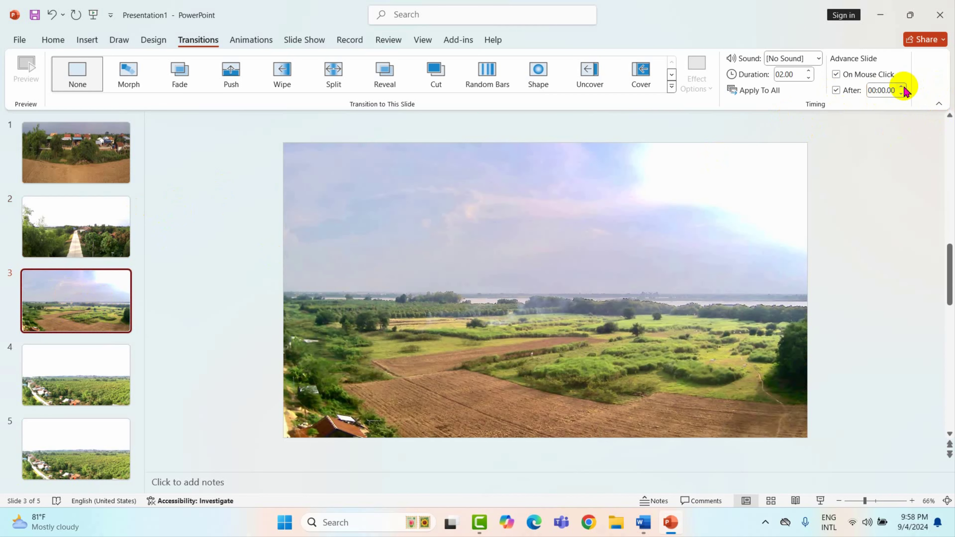
click(884, 90)
text(2)
click(81, 374)
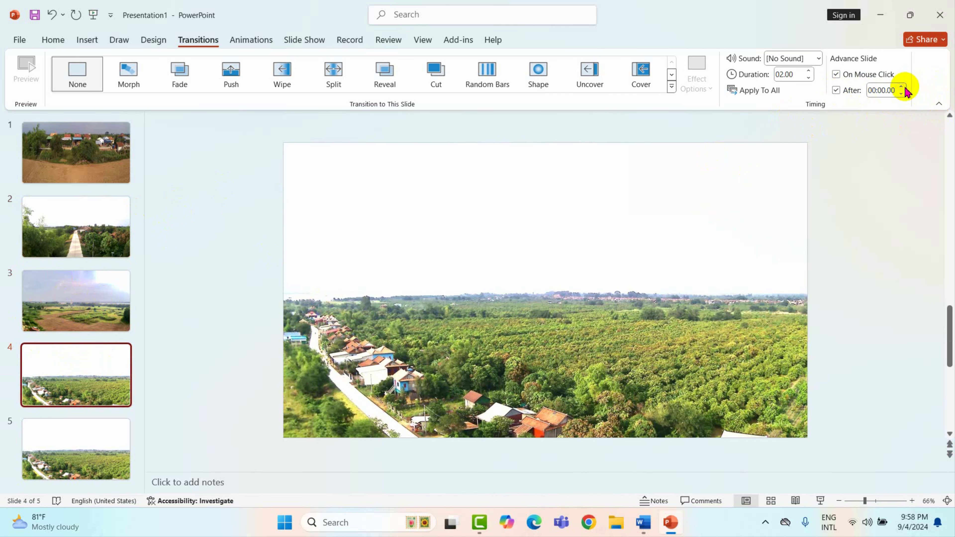
click(71, 454)
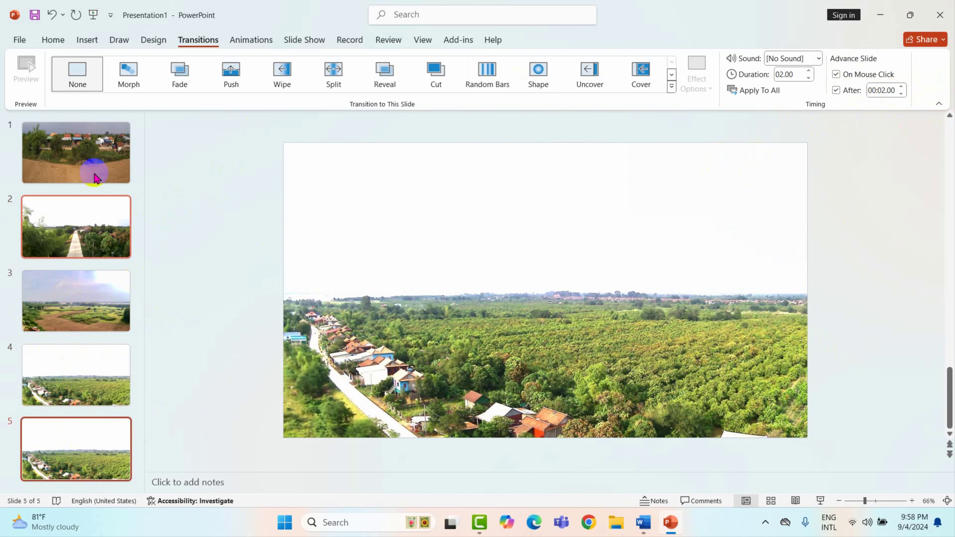
Review the auto-advance timing on each of the five slides.
click(93, 158)
click(82, 214)
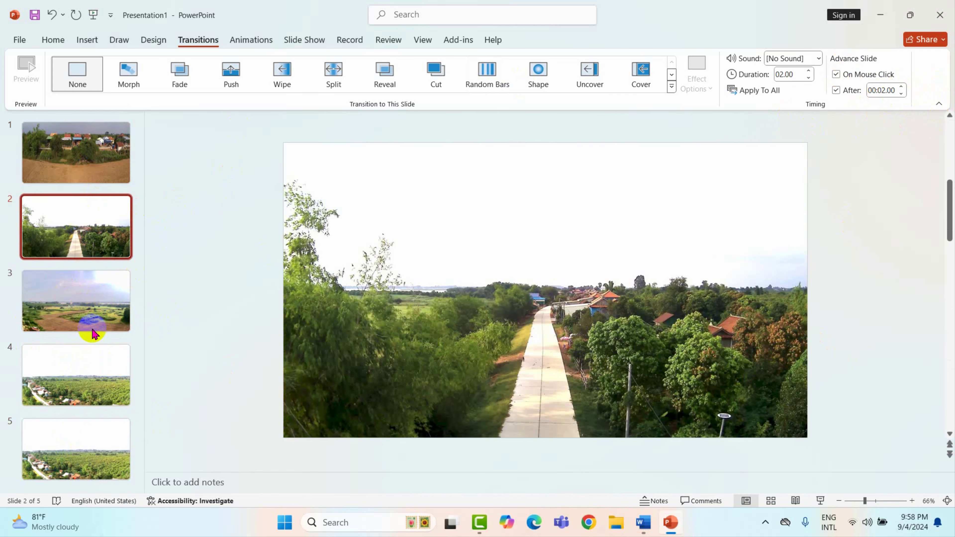
click(90, 324)
click(107, 153)
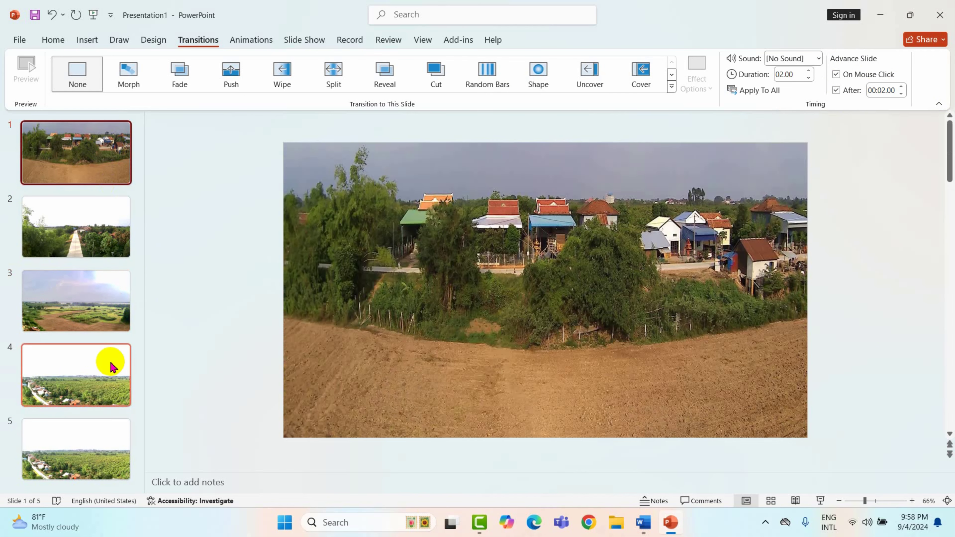
click(113, 448)
Show slide 2, the village road photo, in the editor.
click(90, 207)
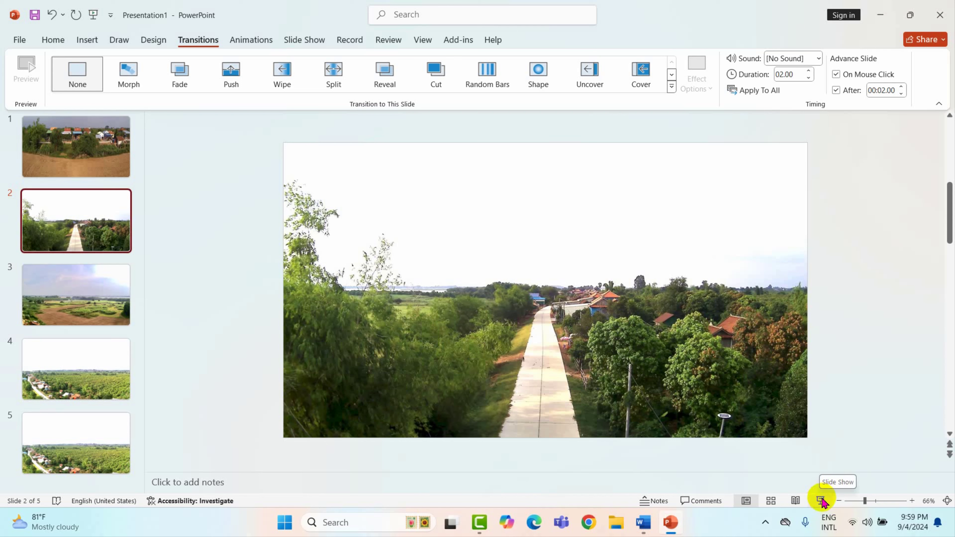
click(821, 502)
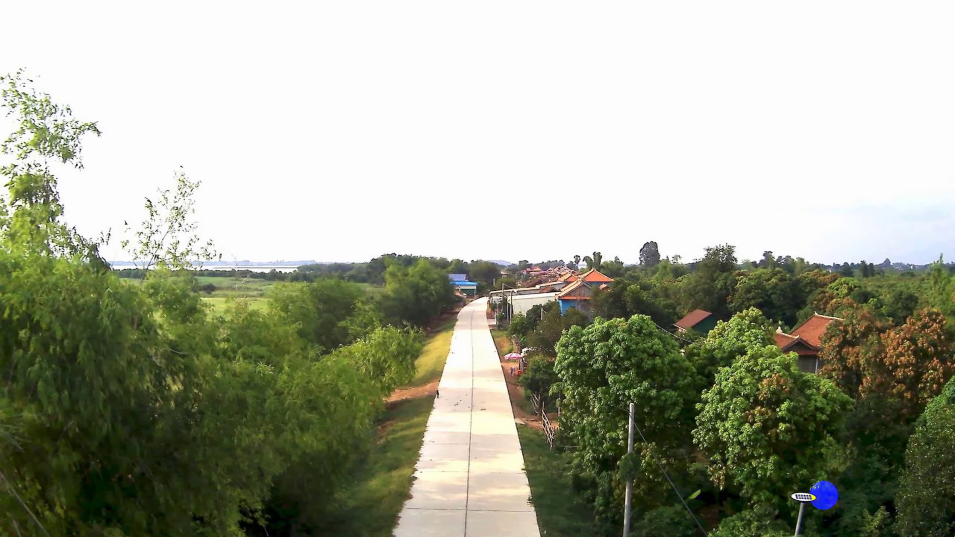
click(823, 496)
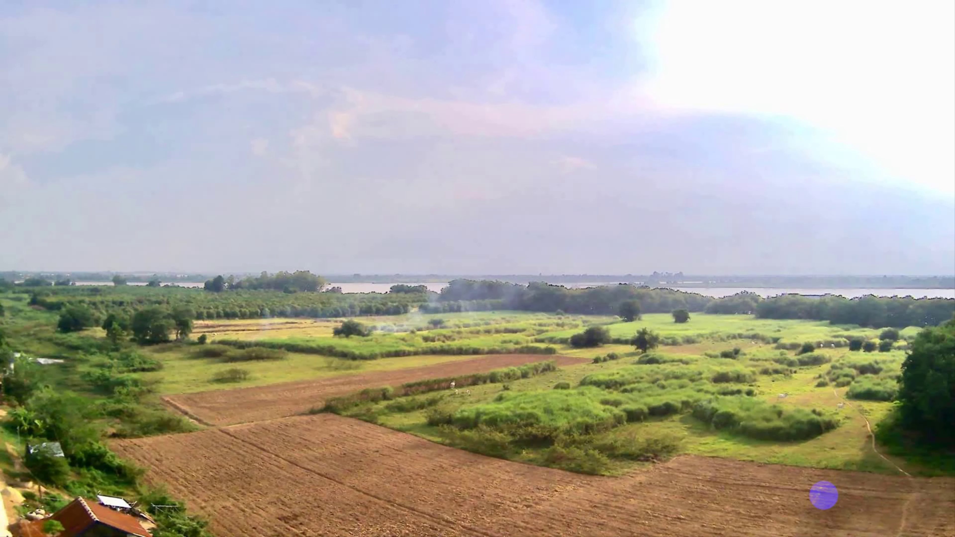
click(823, 495)
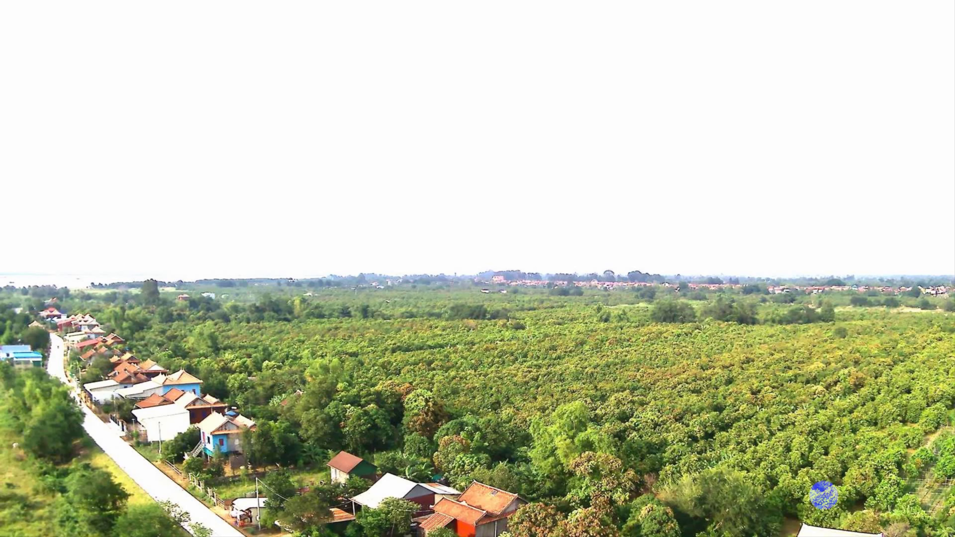
click(823, 495)
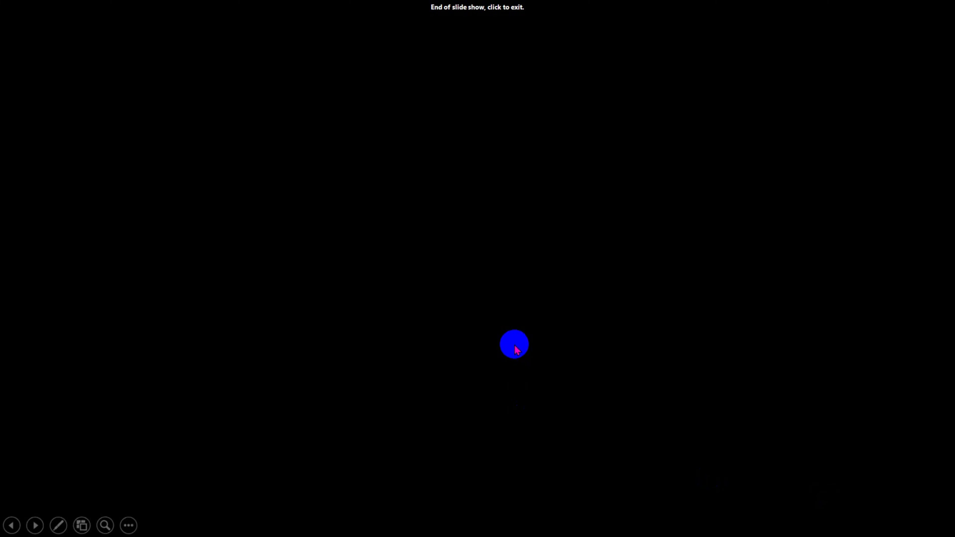
click(513, 348)
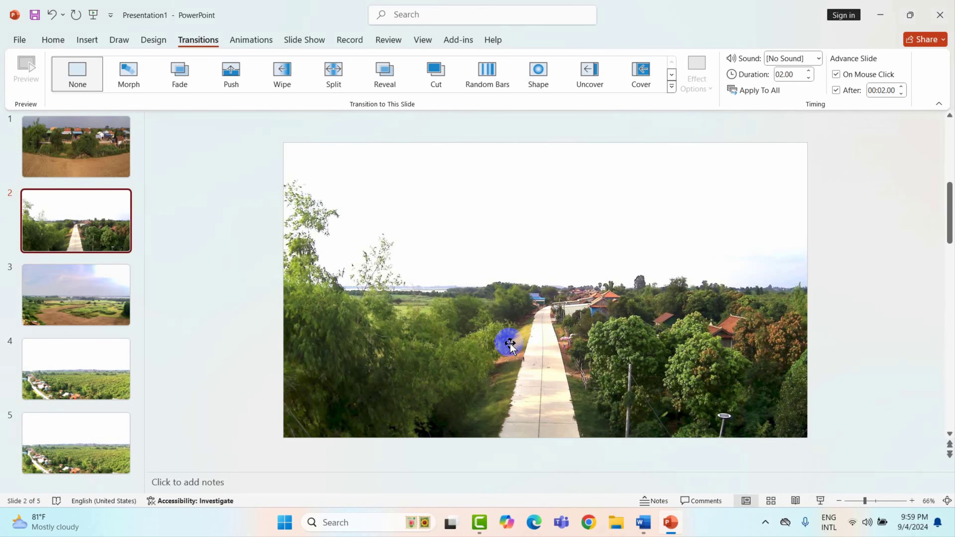
Step back from slide 5 to slide 1, then run the full-screen slide show to its end.
key(Down)
key(Down)
scroll(121, 426, up, 1)
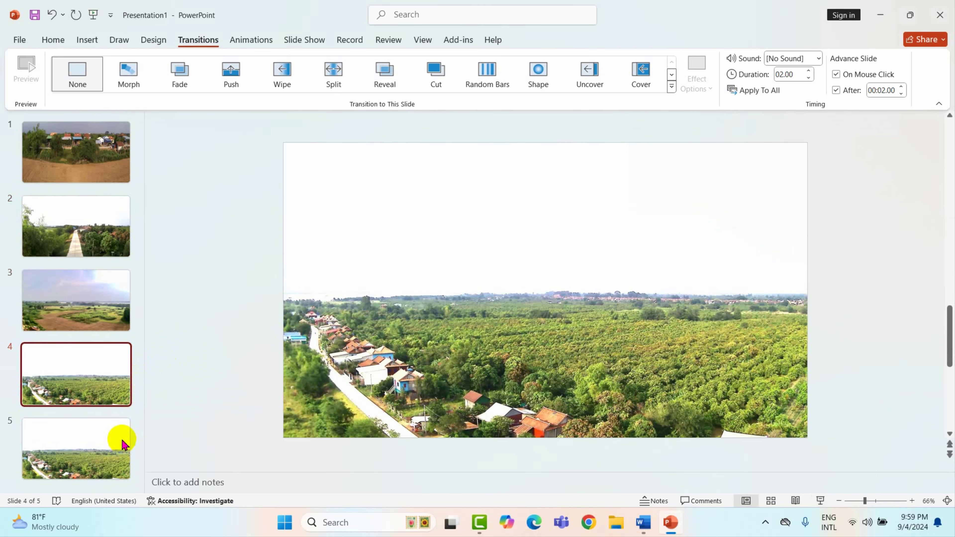
click(105, 454)
click(96, 382)
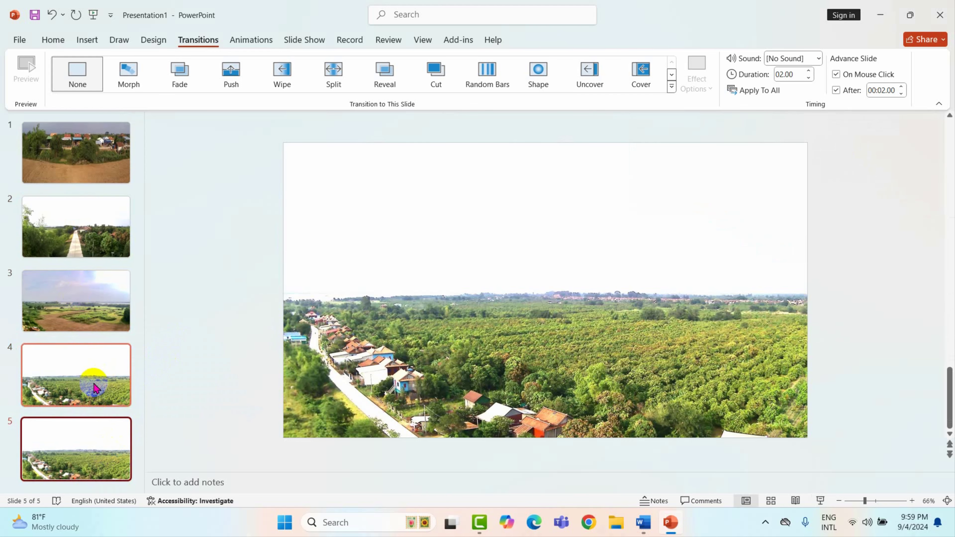
click(92, 301)
click(89, 241)
click(81, 153)
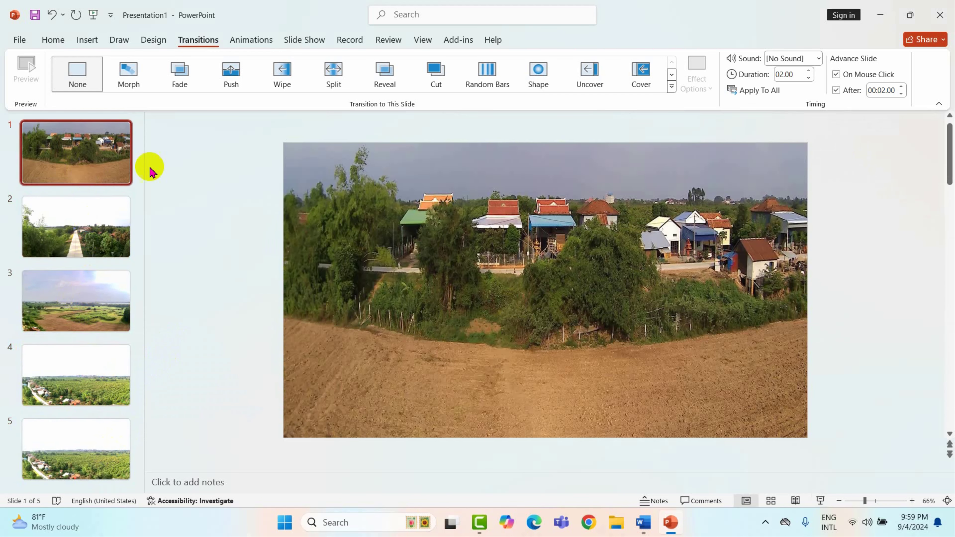
click(819, 500)
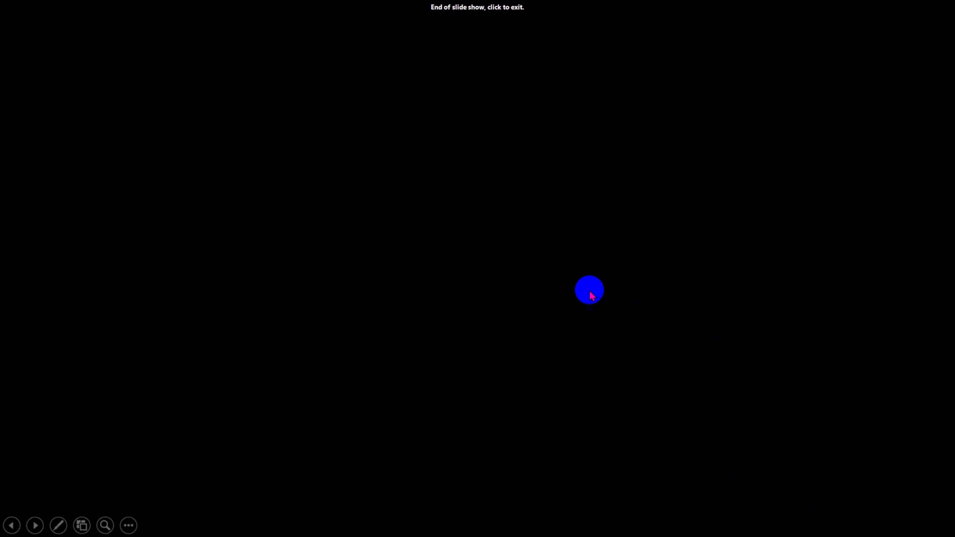
click(590, 288)
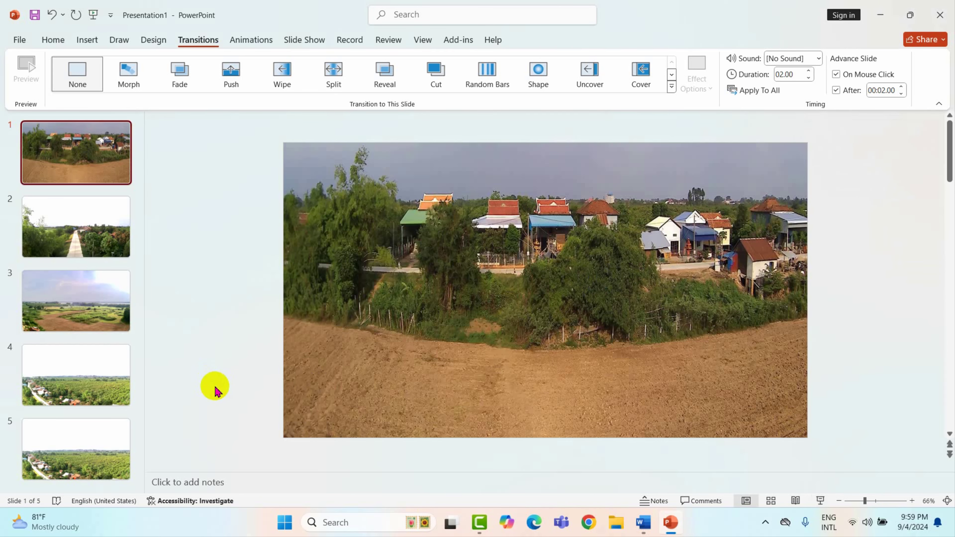